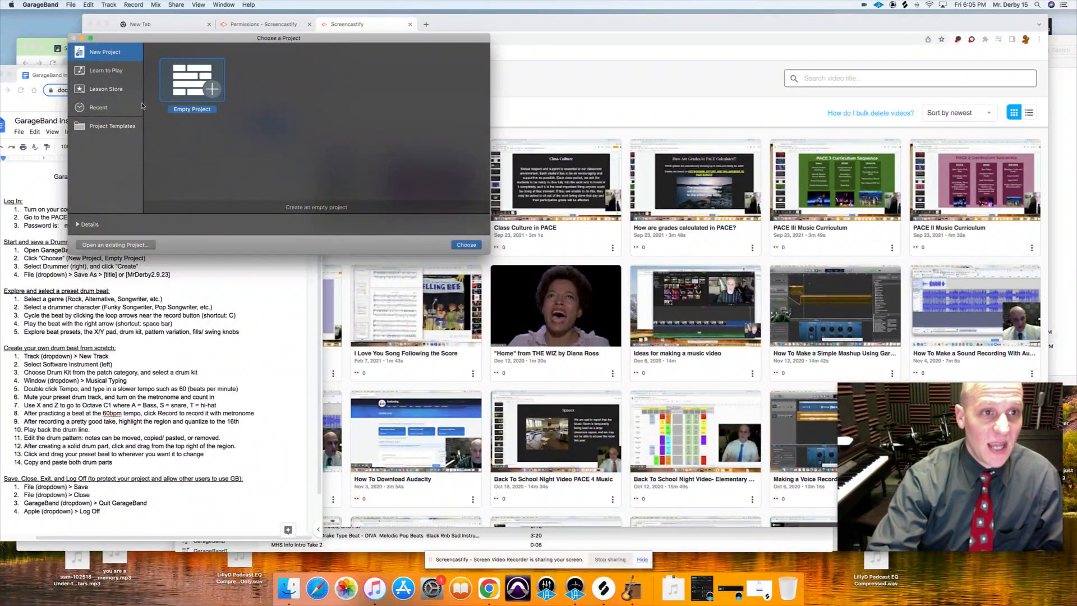
Create an empty project with a Drummer track
click(467, 245)
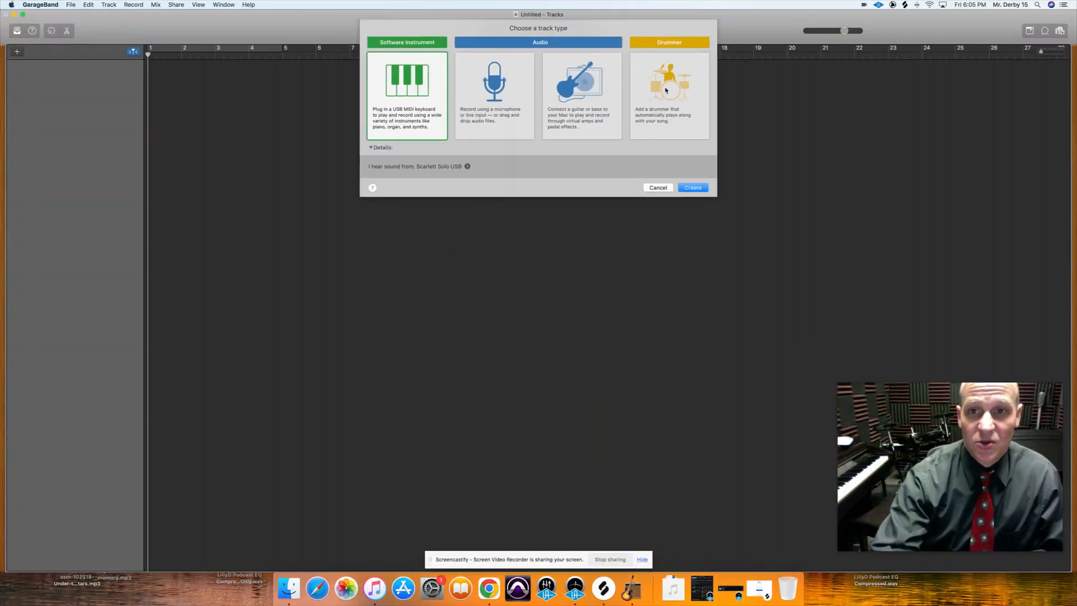
click(667, 92)
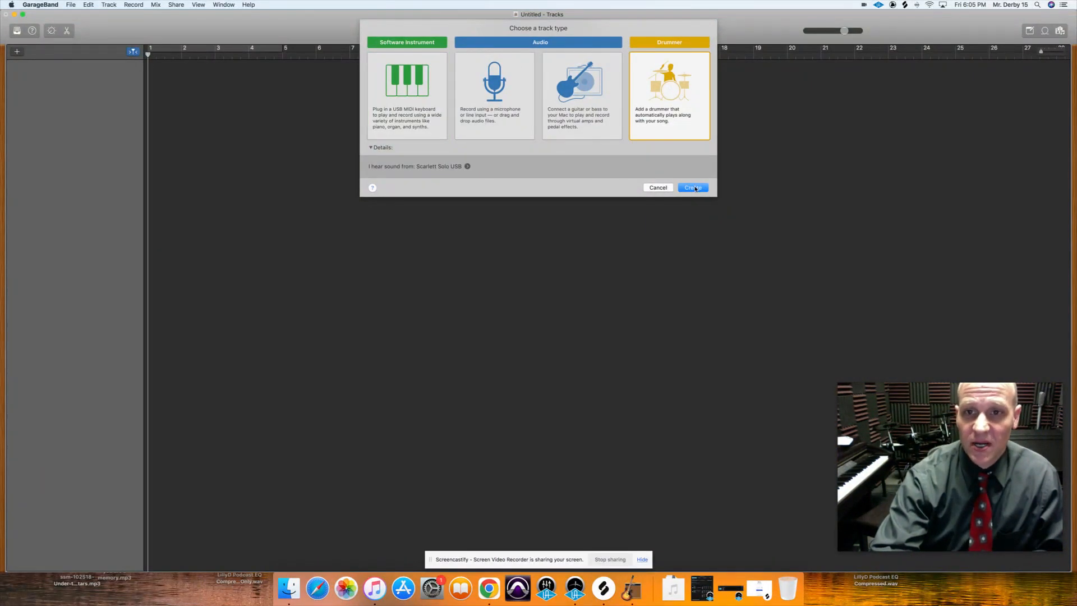
click(693, 188)
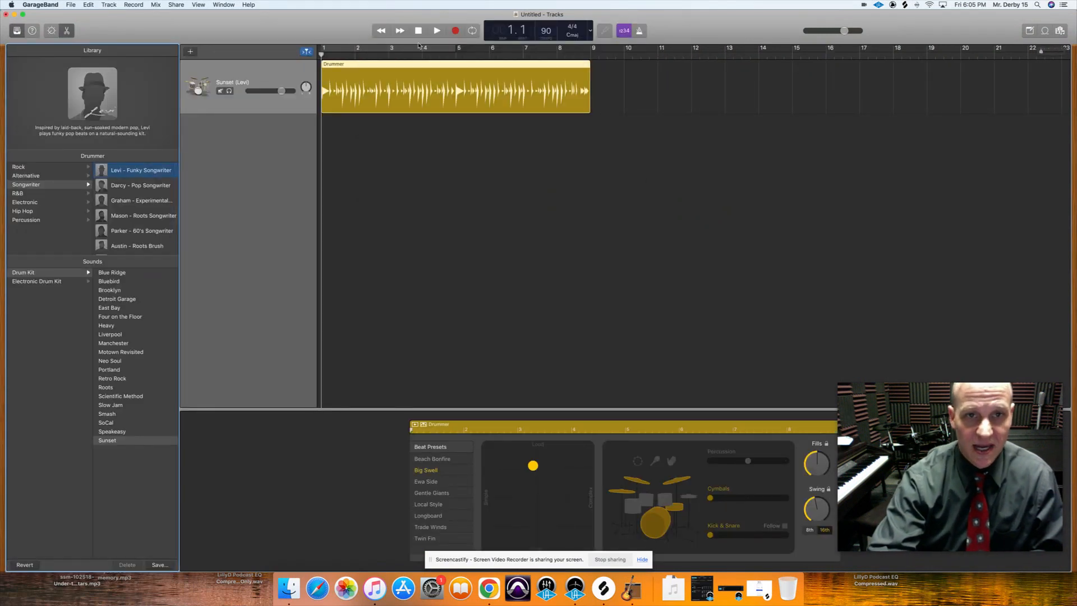
Play the drummer region, audition the Rock genre's Pop Rock drummer, and stop playback
click(437, 30)
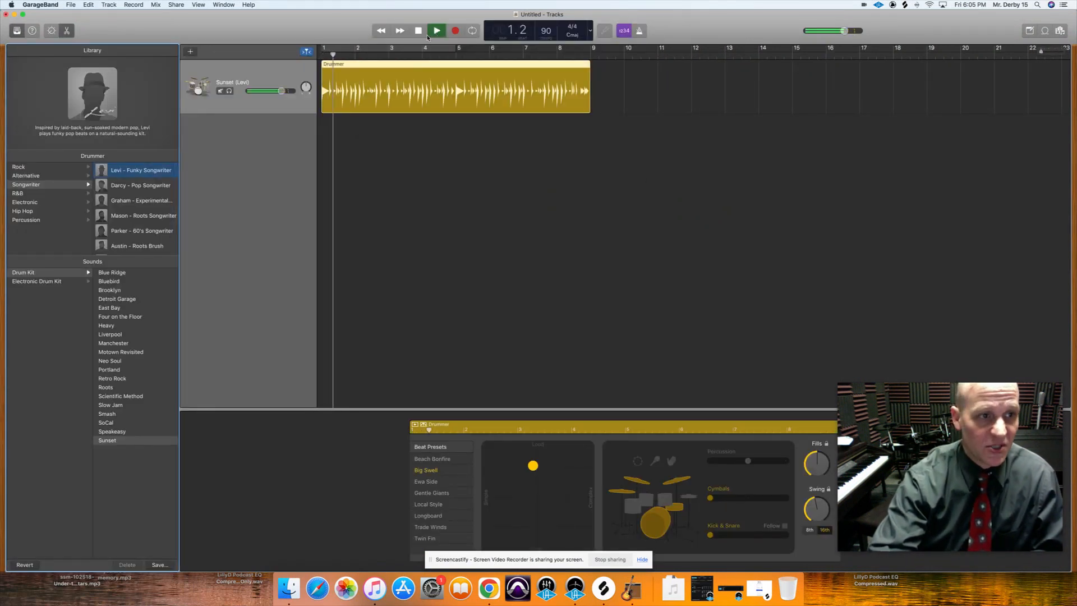
click(35, 167)
click(116, 170)
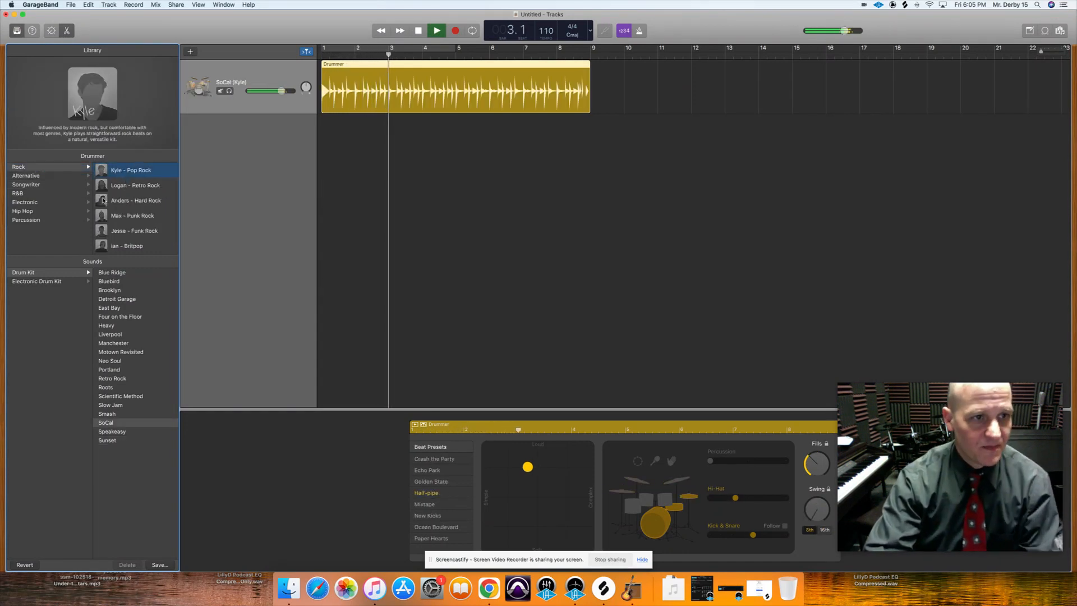
key(space)
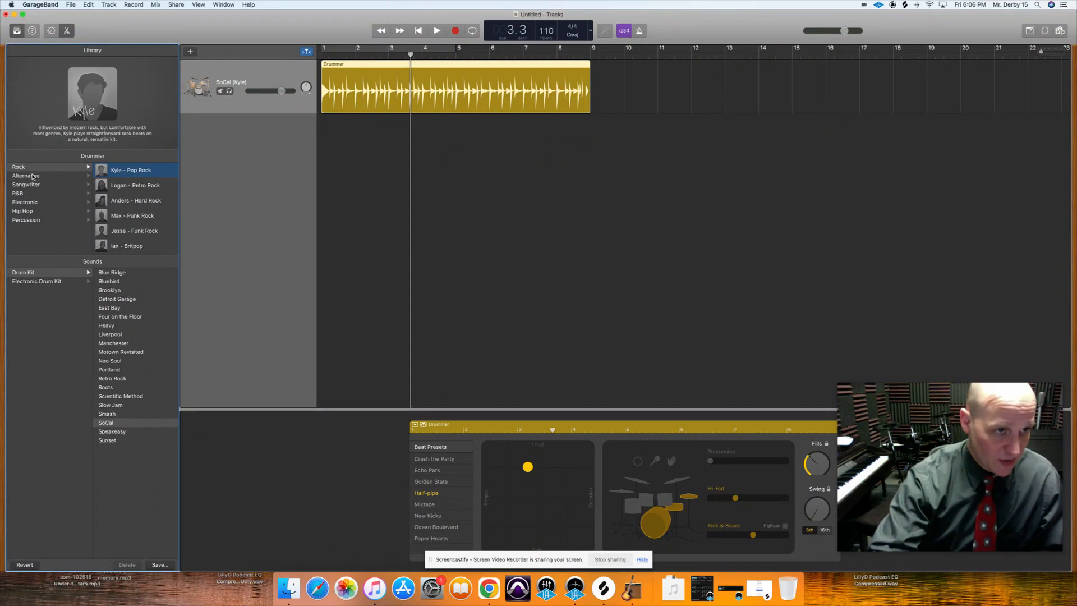
Audition the Alternative genre's Indie Rock drummer, then return the track to the Songwriter genre
click(33, 176)
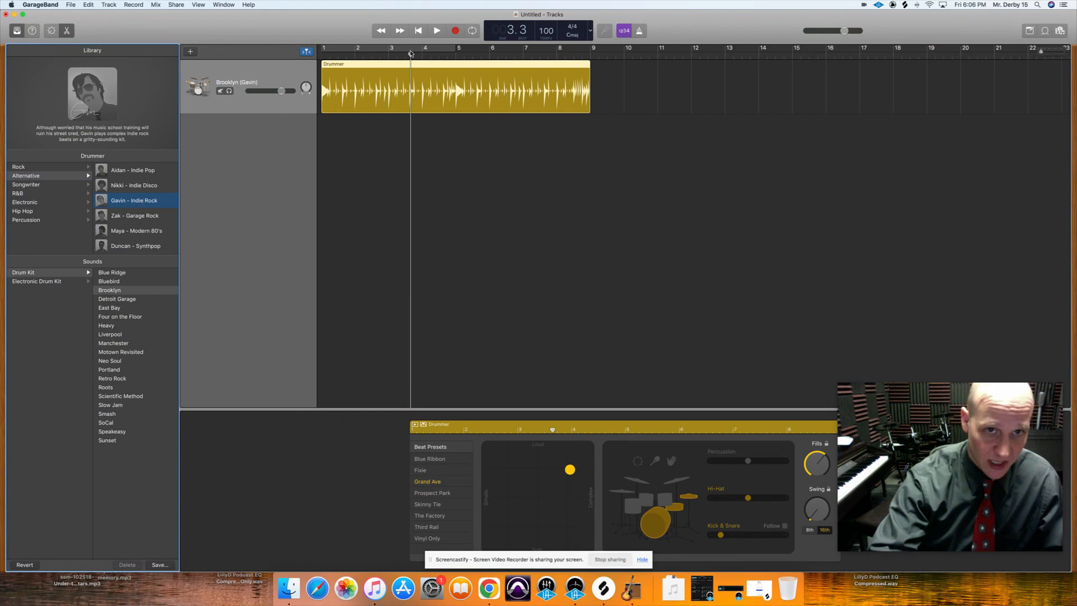
click(437, 31)
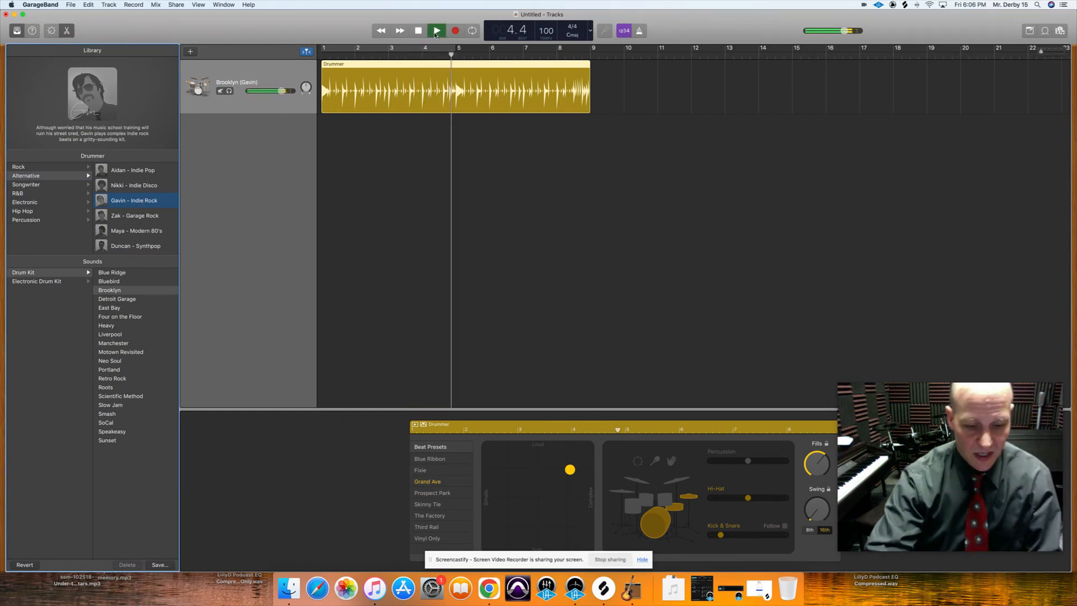
key(space)
click(49, 187)
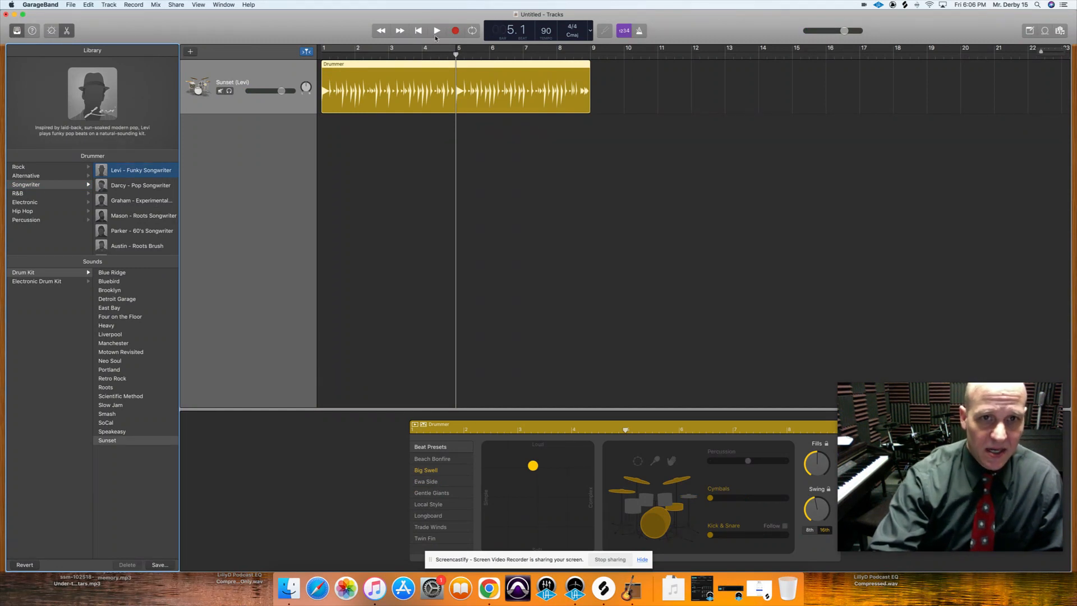
Turn on cycling, extend the cycle range to the end of the drummer region at bar 9, and start looped playback
click(472, 31)
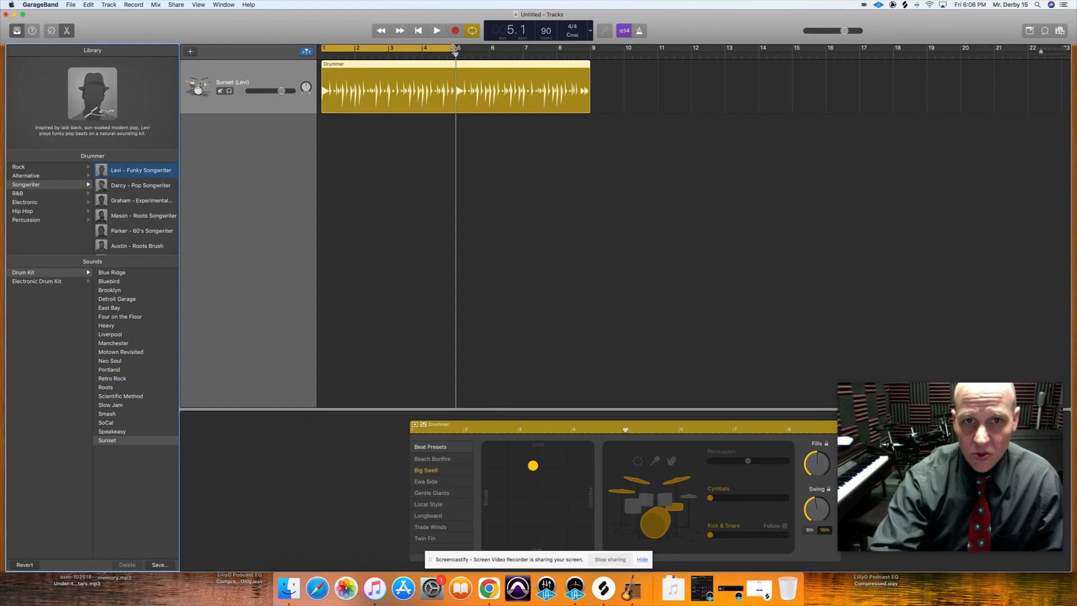
drag(455, 48, 588, 48)
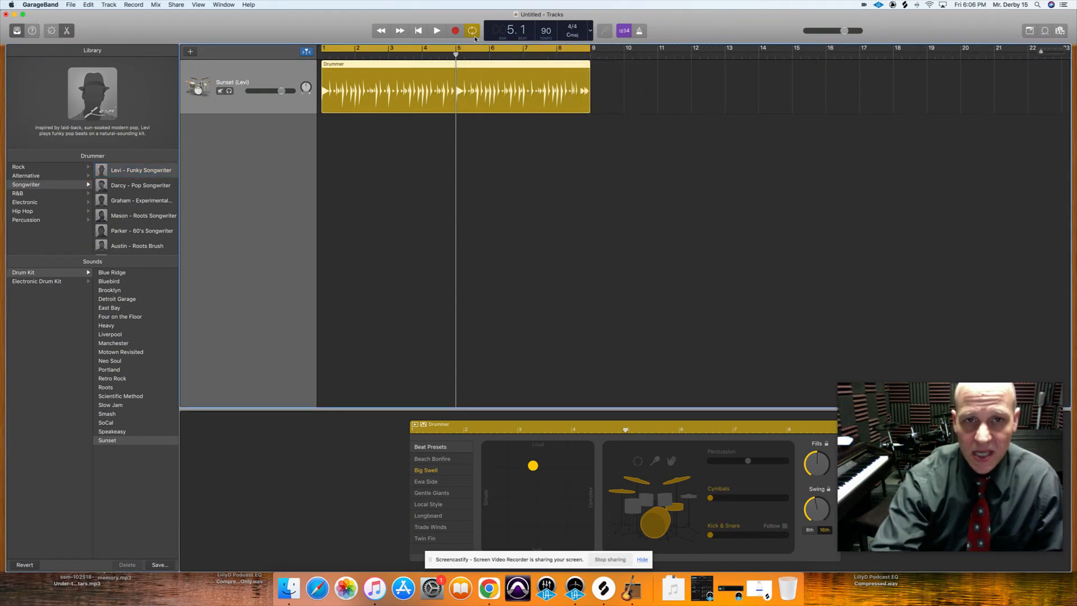
click(437, 31)
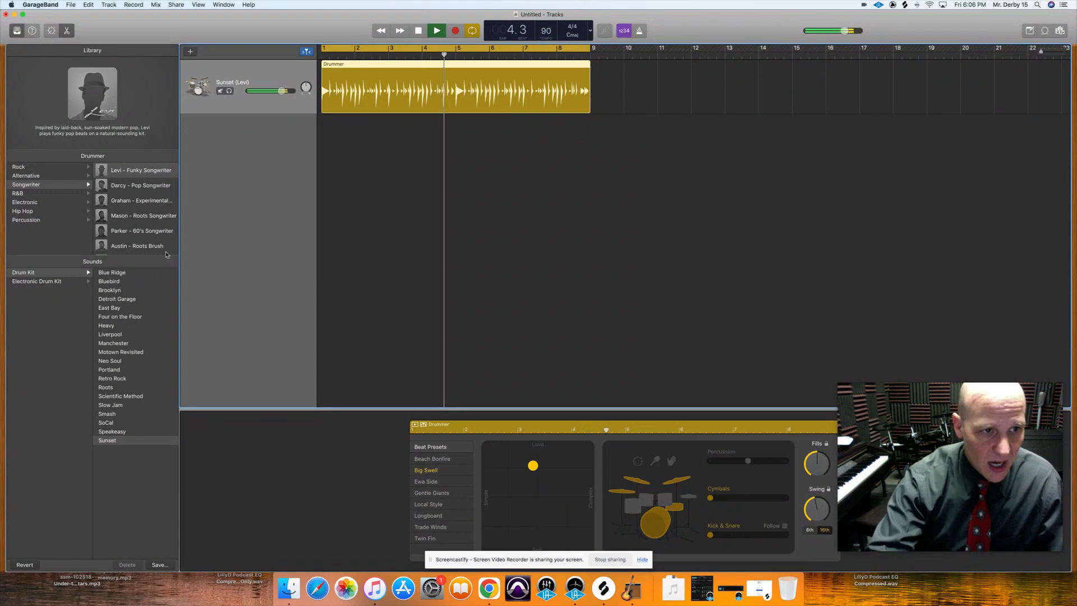
Audition the Pop, Experimental and Roots Songwriter drummers during playback, then return to the Funky Songwriter drummer
click(140, 185)
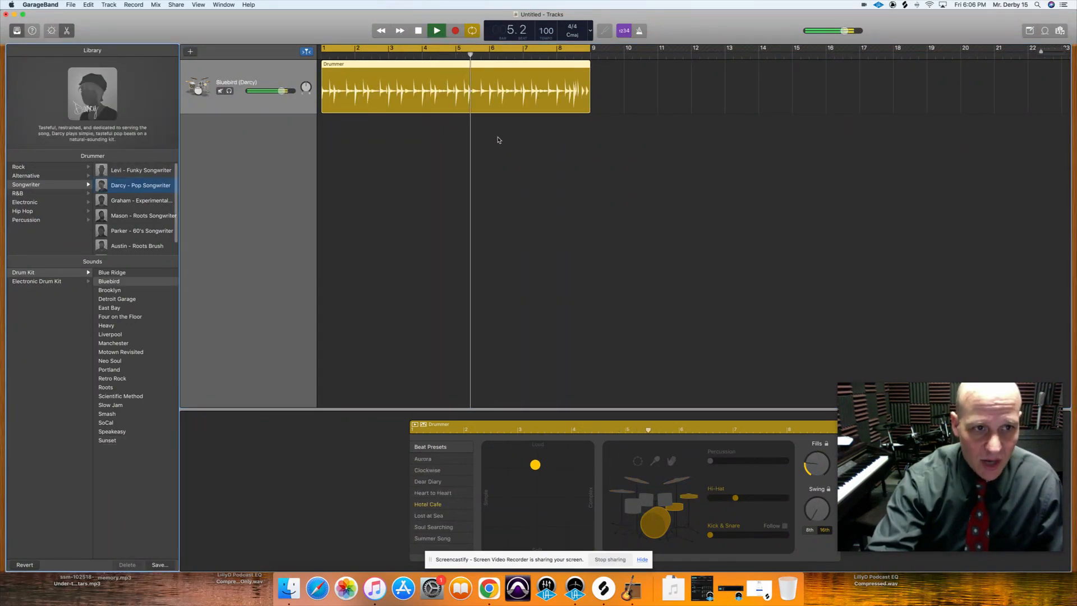
click(129, 203)
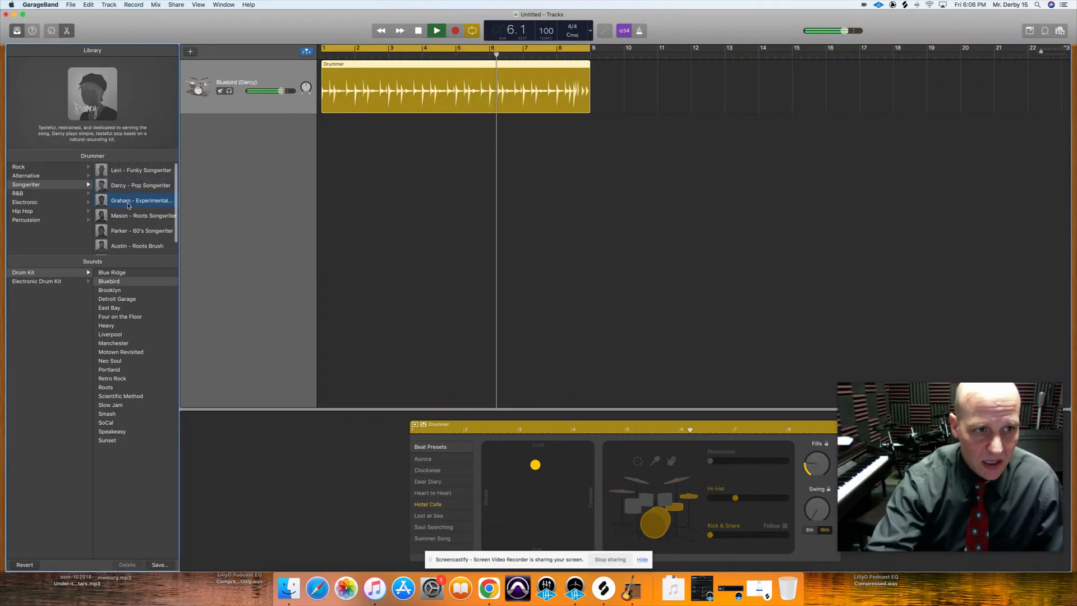
click(131, 216)
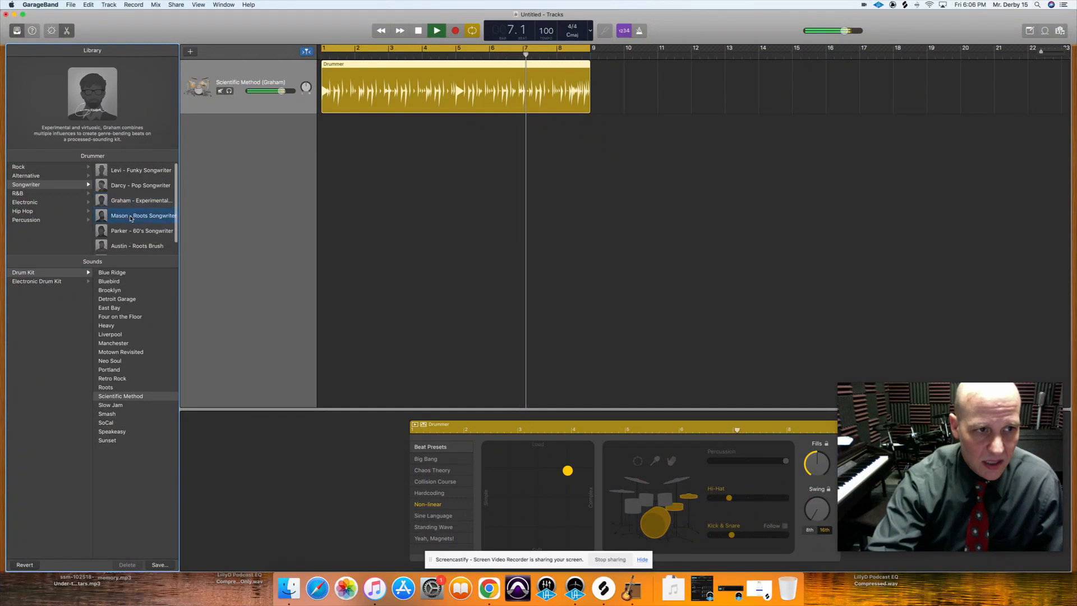
click(143, 175)
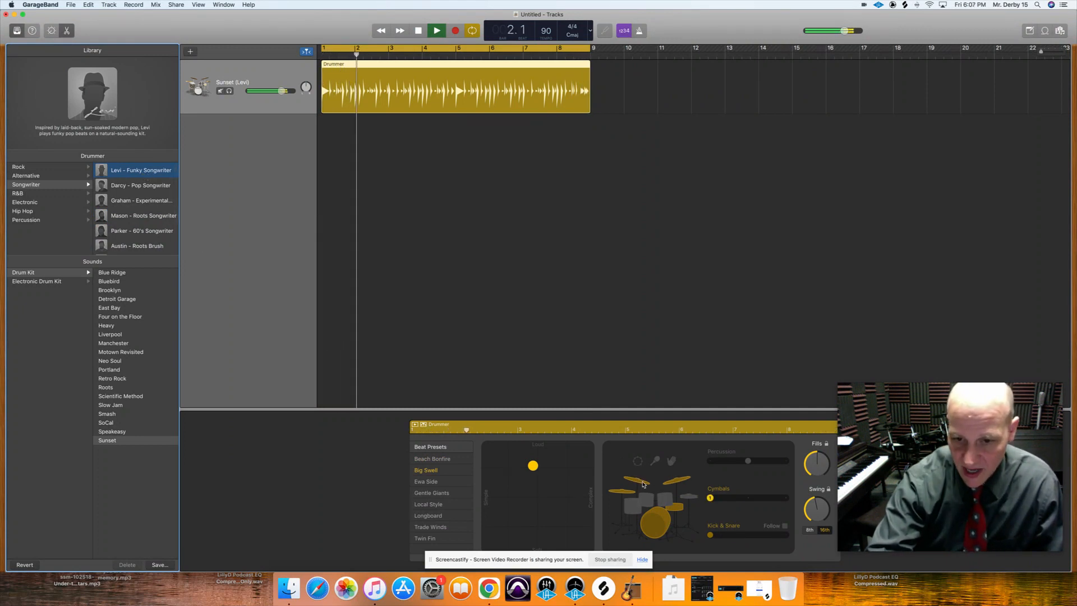
Try the toms and the hi-hat in the drum kit, then switch back to the cymbals
click(649, 503)
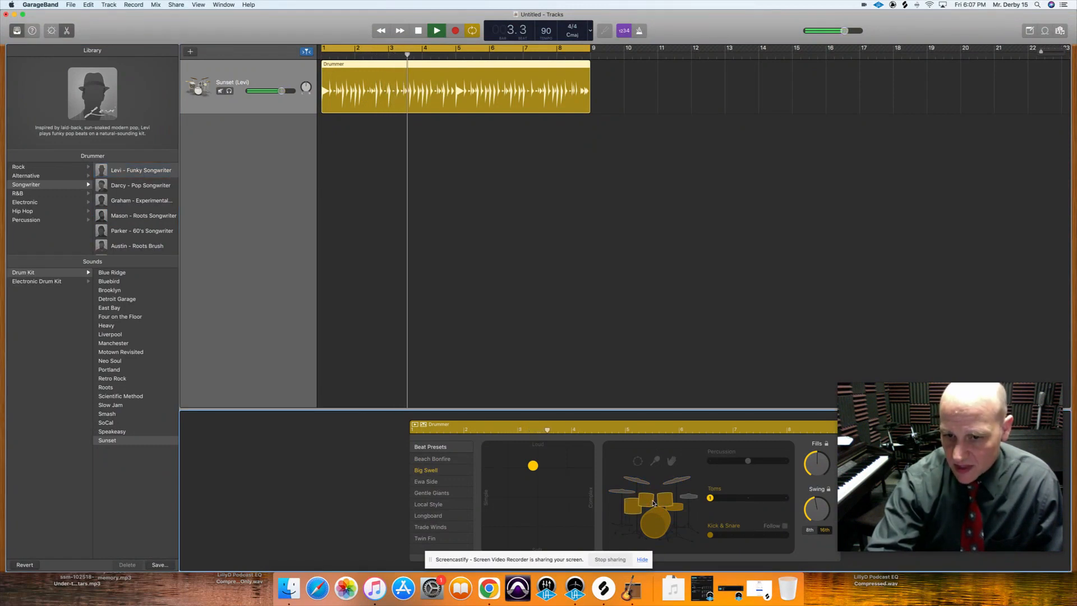
click(685, 497)
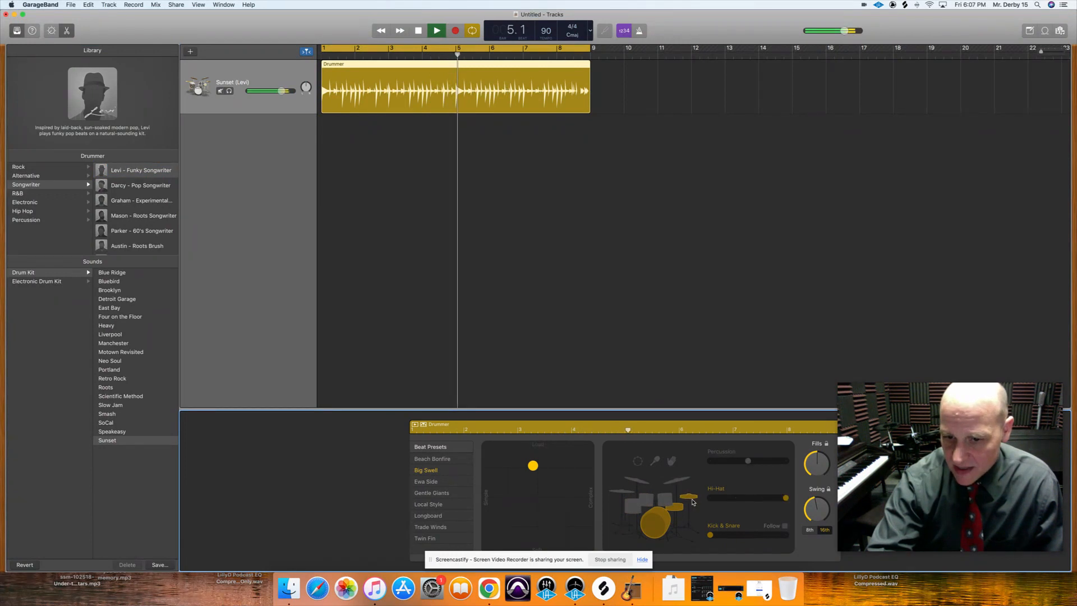
click(645, 484)
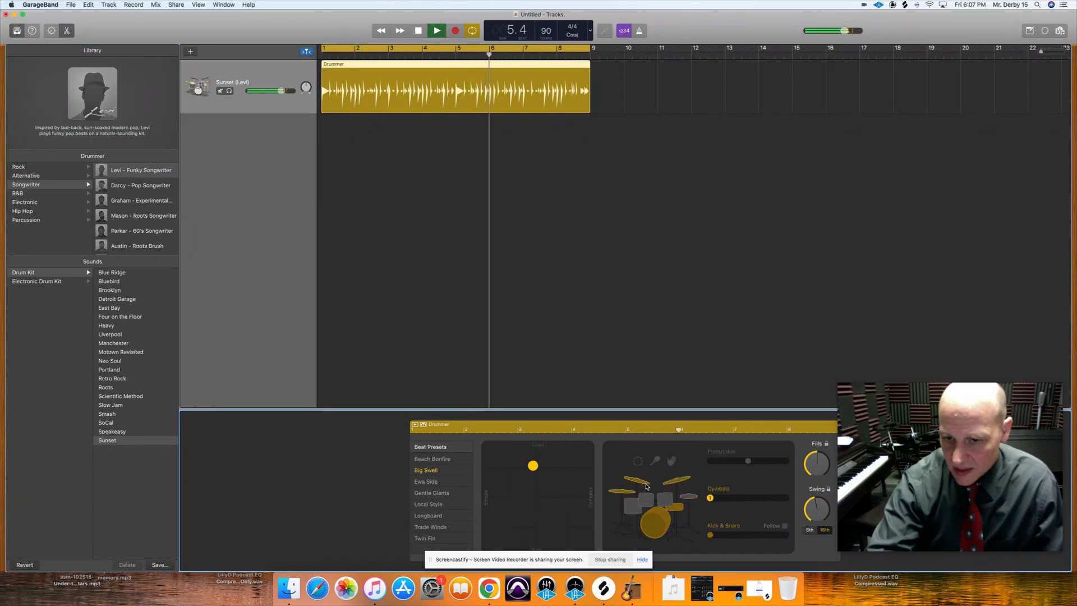
Try other pattern settings for the cymbals and the kick and snare, and vary the Fills amount
click(748, 497)
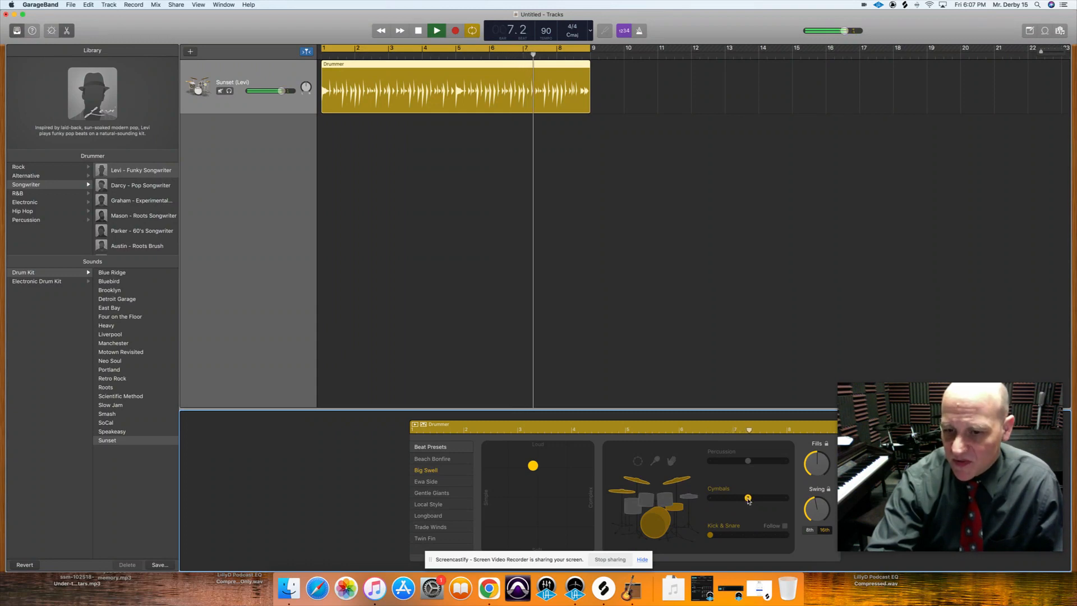
drag(748, 498, 710, 497)
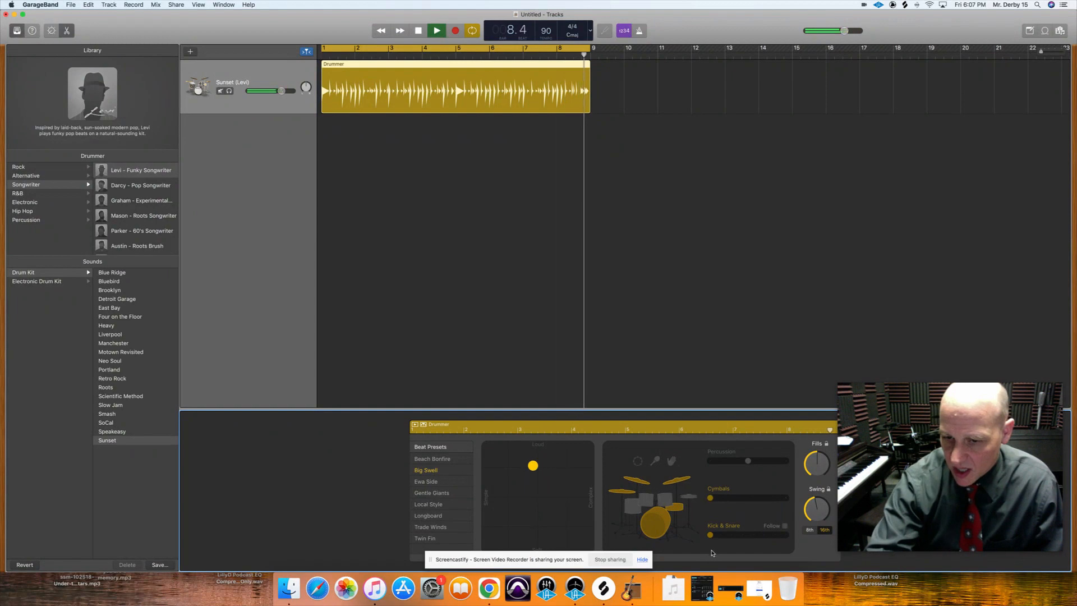
mouse_move(711, 535)
mouse_down()
mouse_move(743, 537)
mouse_move(710, 535)
mouse_up()
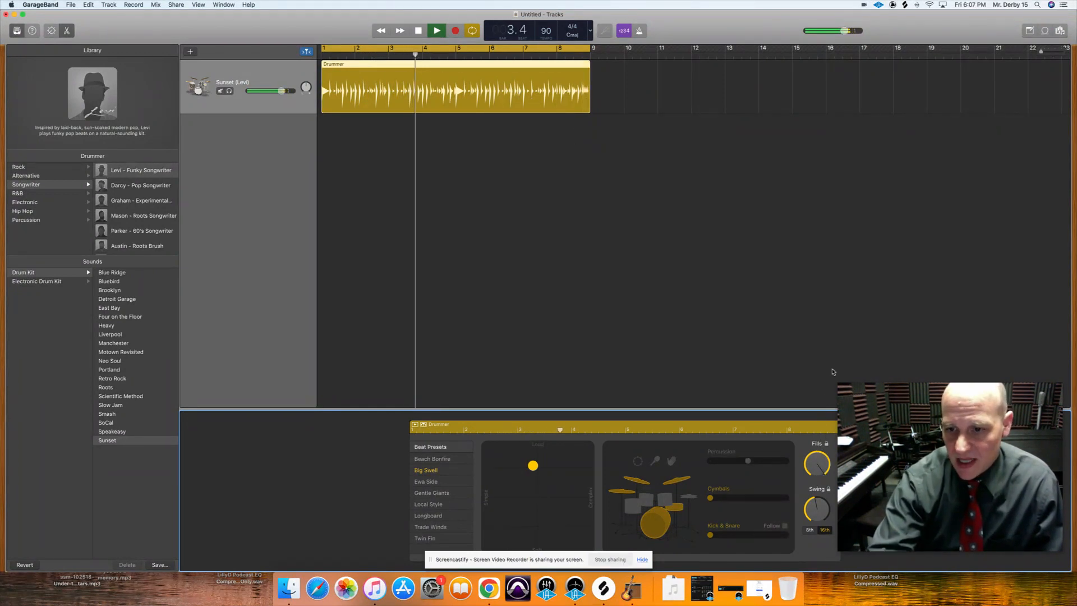
drag(822, 466, 819, 514)
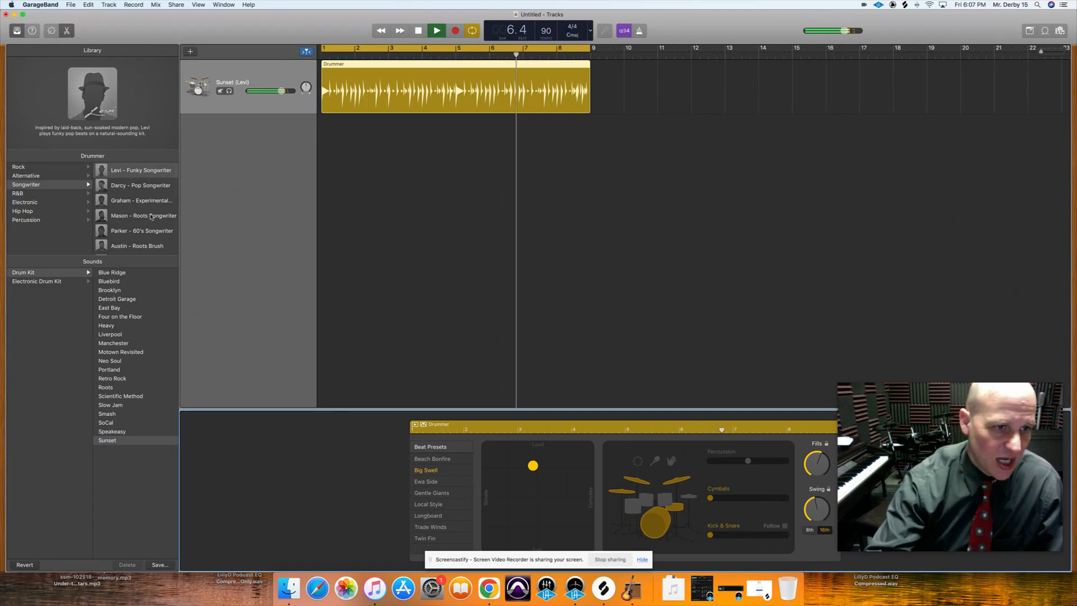
Change to the Experimental drummer, accepting replacement of the region settings, then switch back to the Funky Songwriter drummer
click(130, 205)
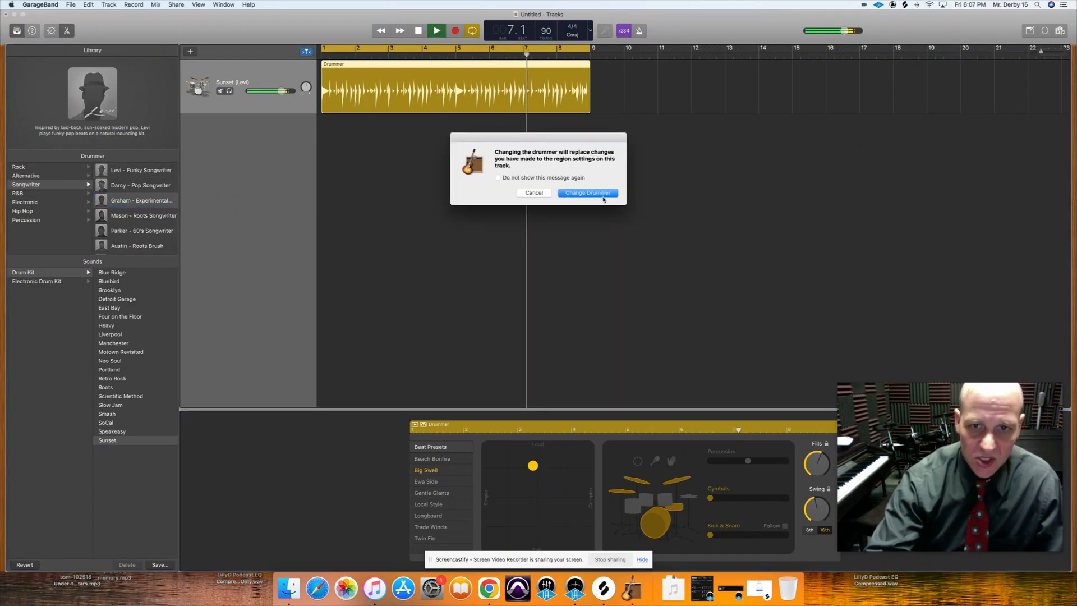
click(587, 192)
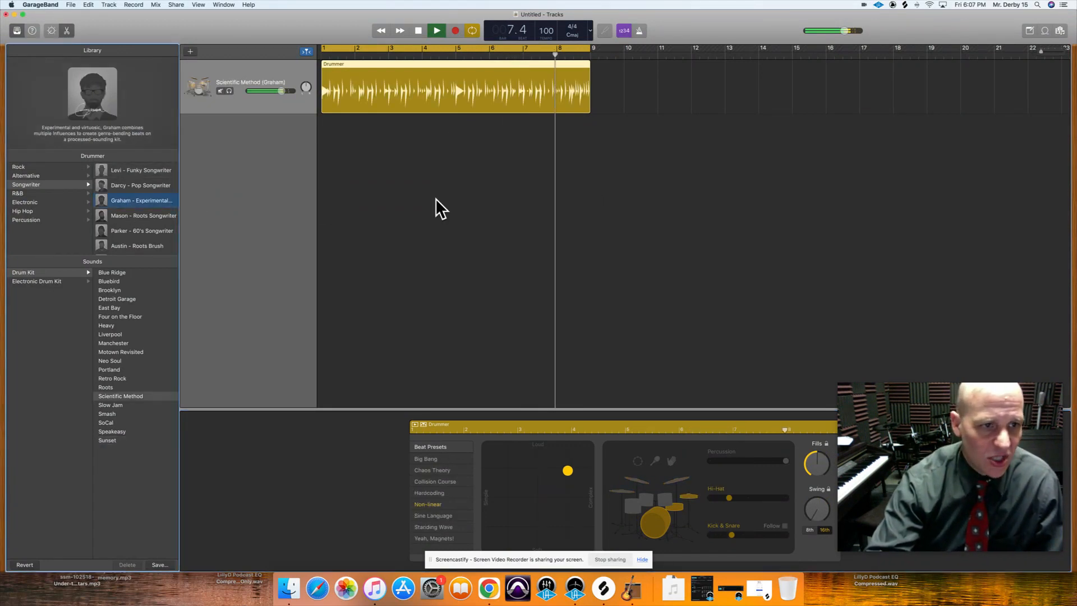
click(134, 173)
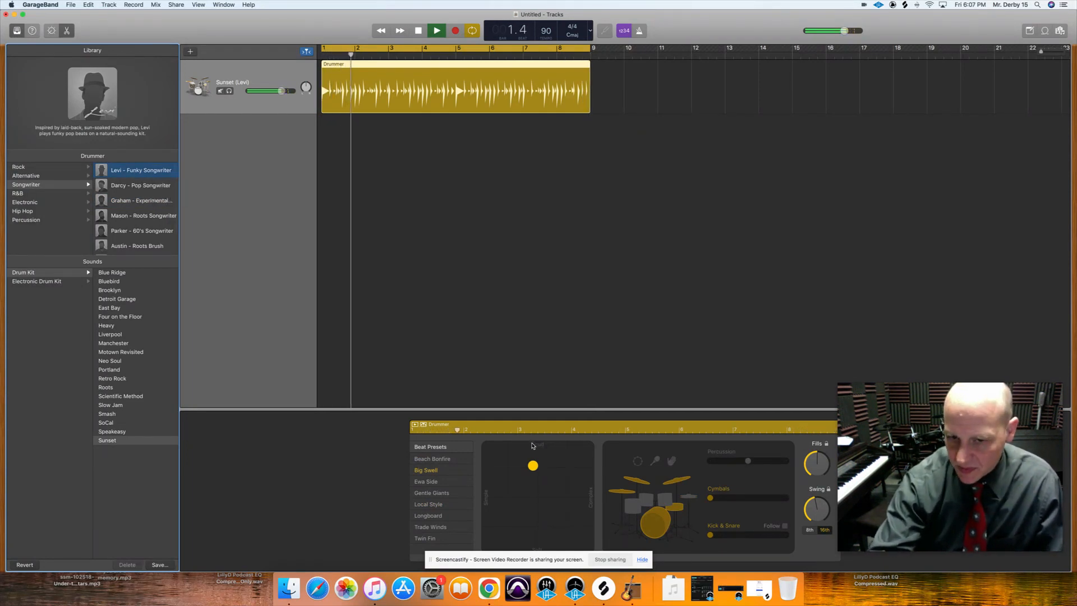
Audition the Ewe Side, Gentle Giants, Local Style, Longboard and Twin Fin beat presets, then return to Big Swell
click(432, 484)
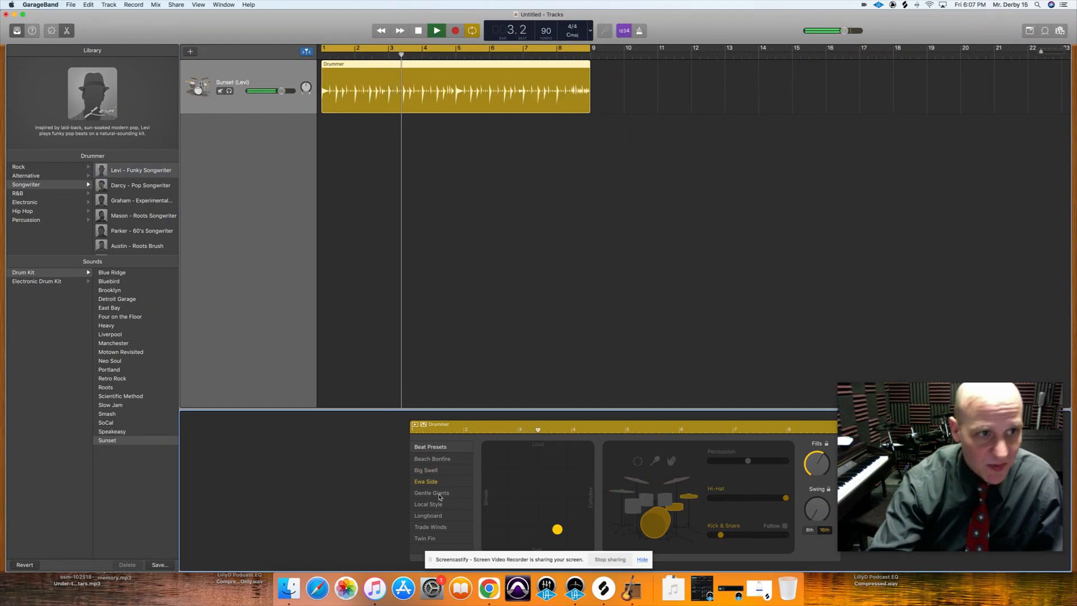
click(440, 493)
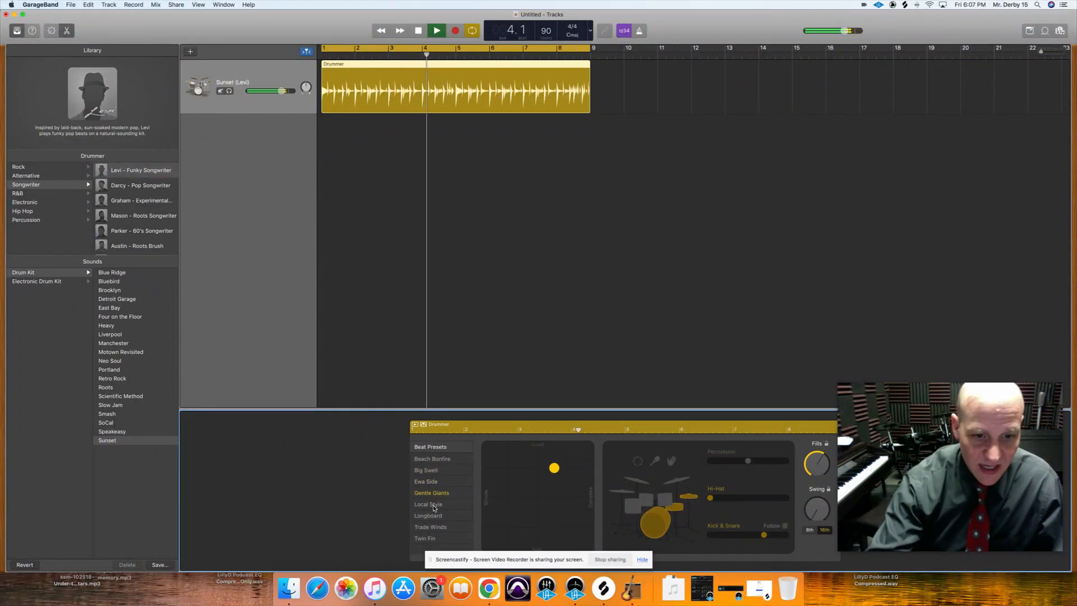
click(433, 505)
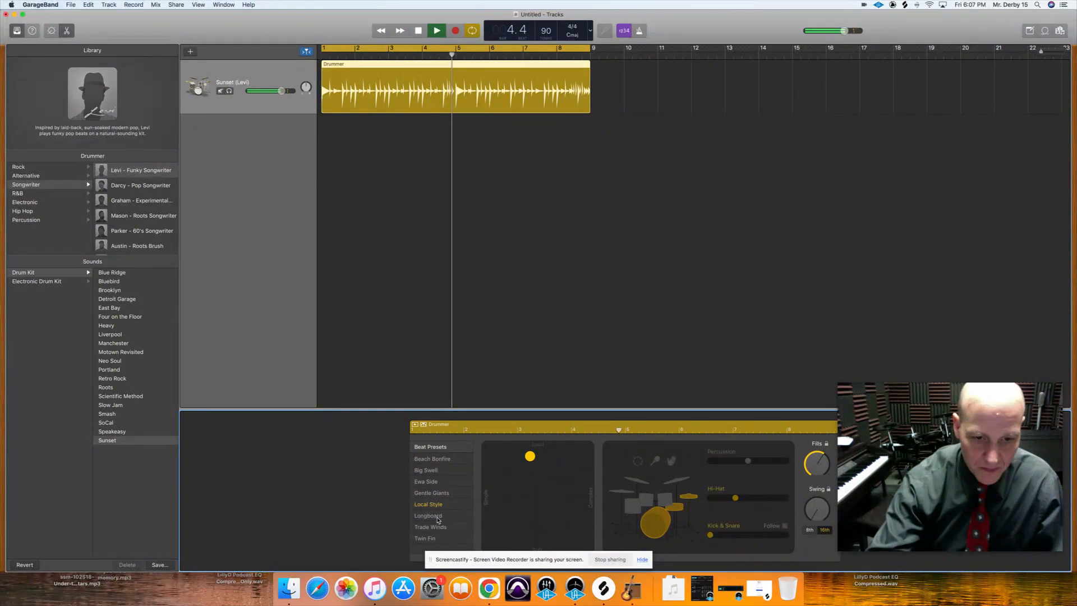
click(438, 516)
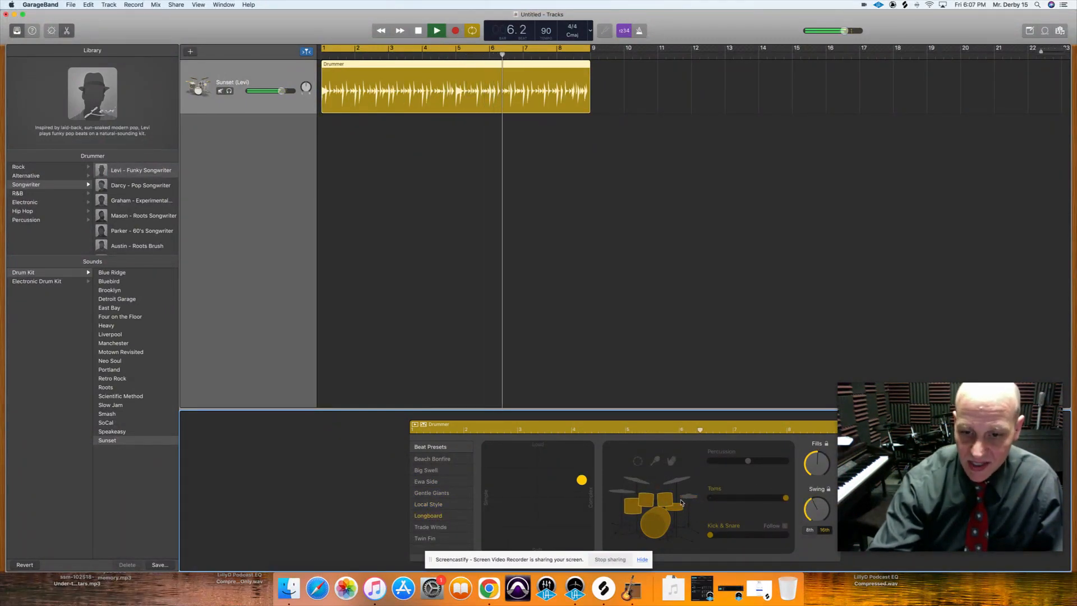
click(432, 538)
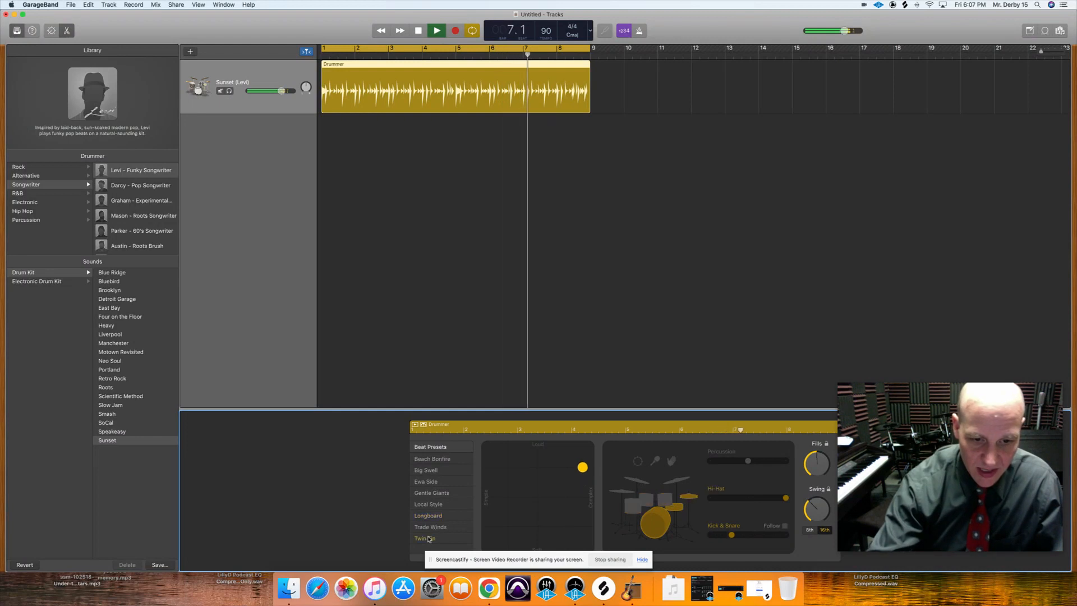
click(432, 469)
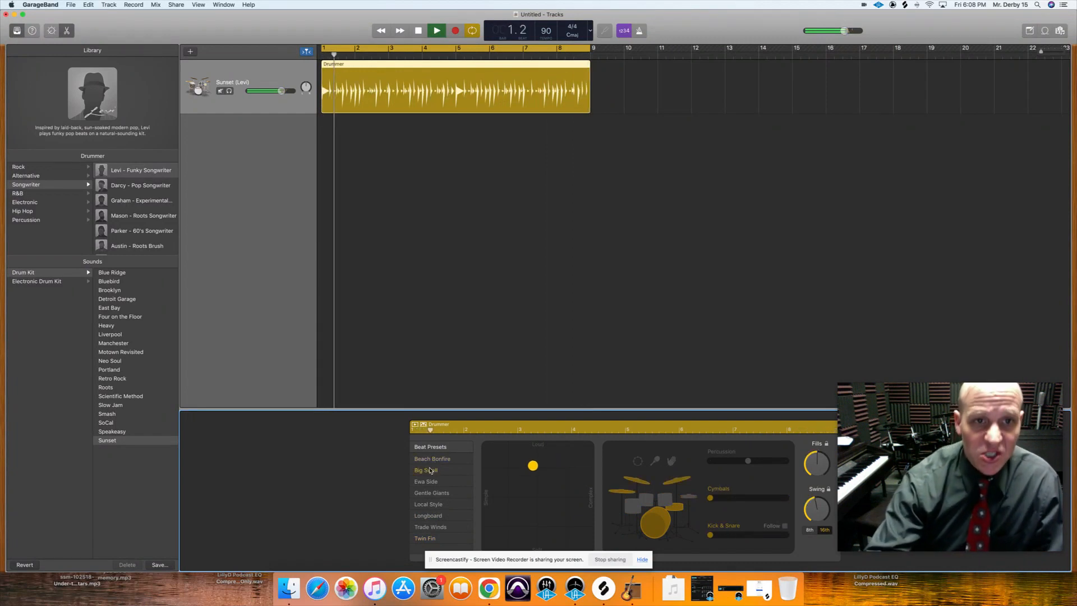
Stop playback and turn off cycling
key(space)
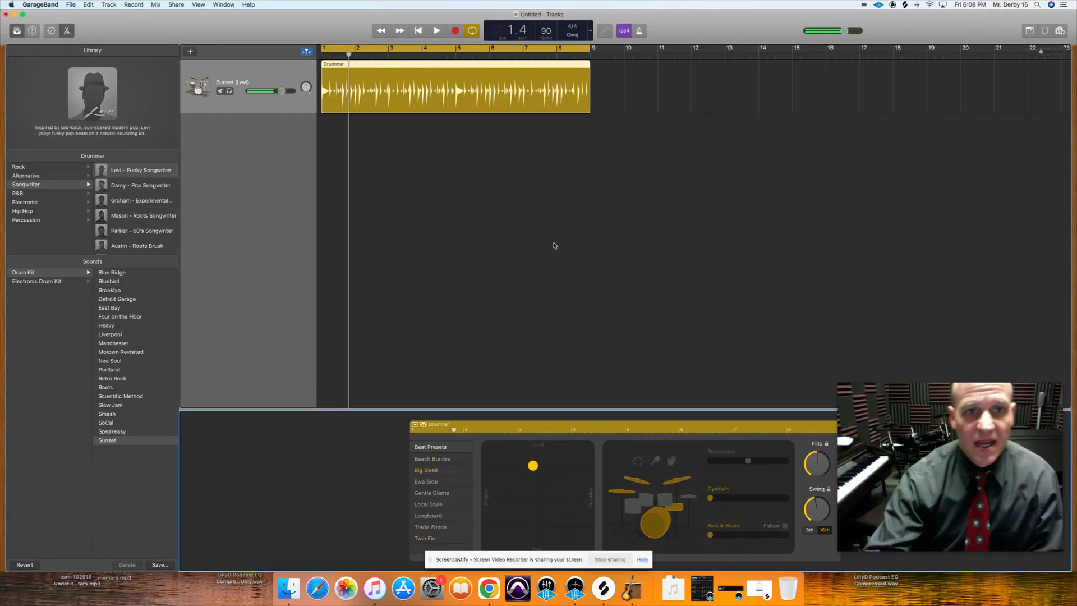
click(472, 32)
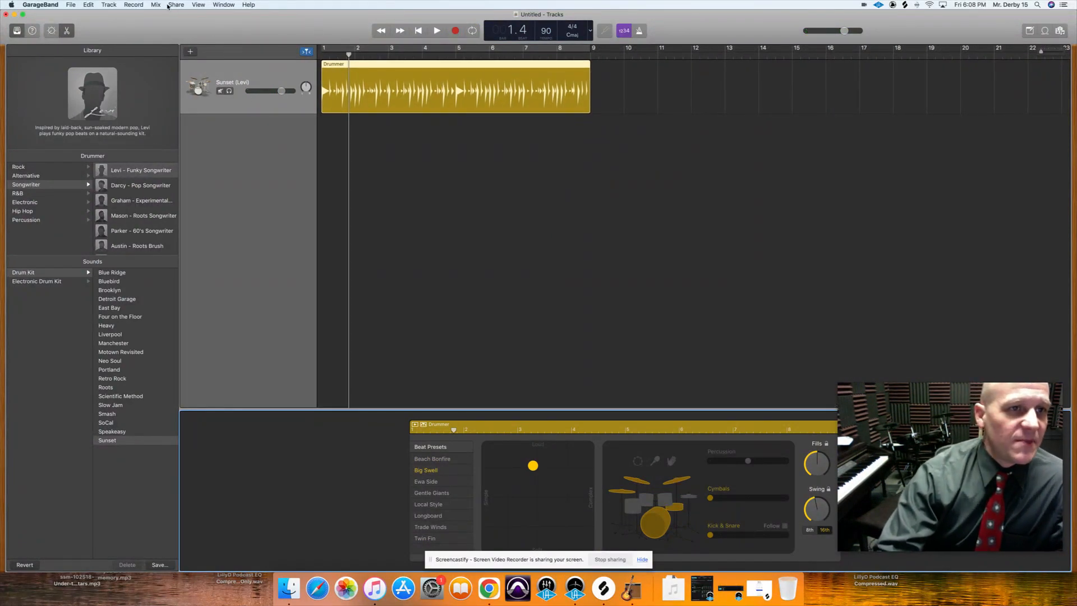
Add a Software Instrument track and assign it the Sunset sound from the Drum Kit category
click(109, 5)
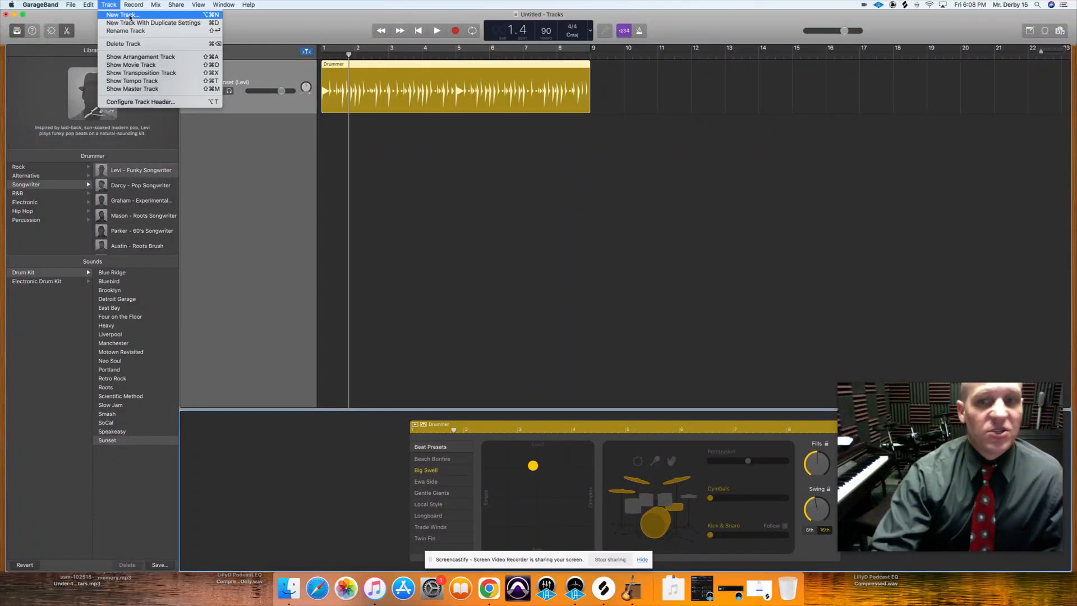
click(130, 15)
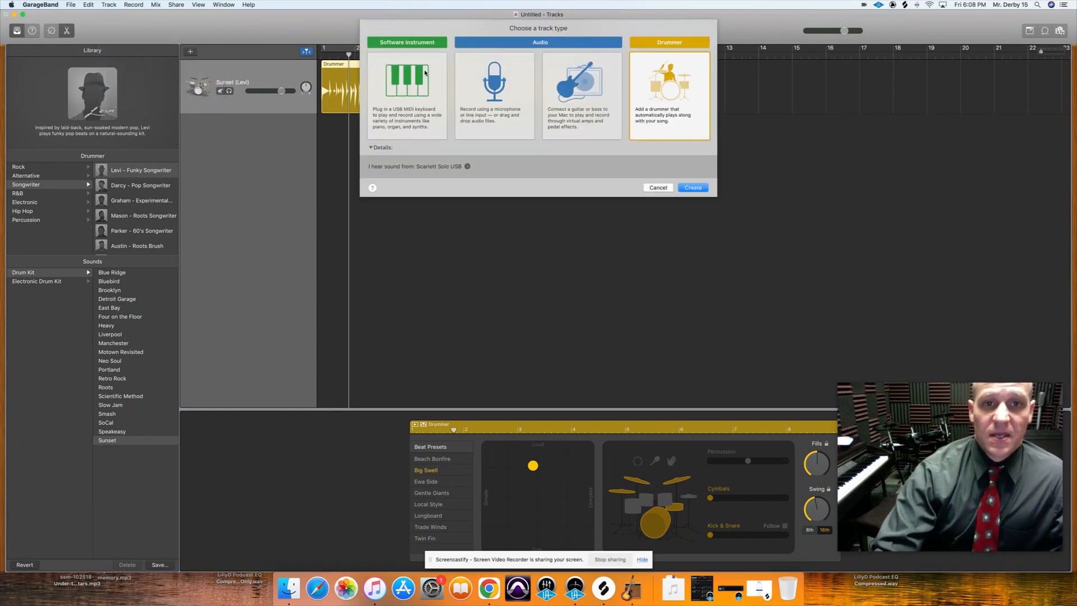
click(405, 74)
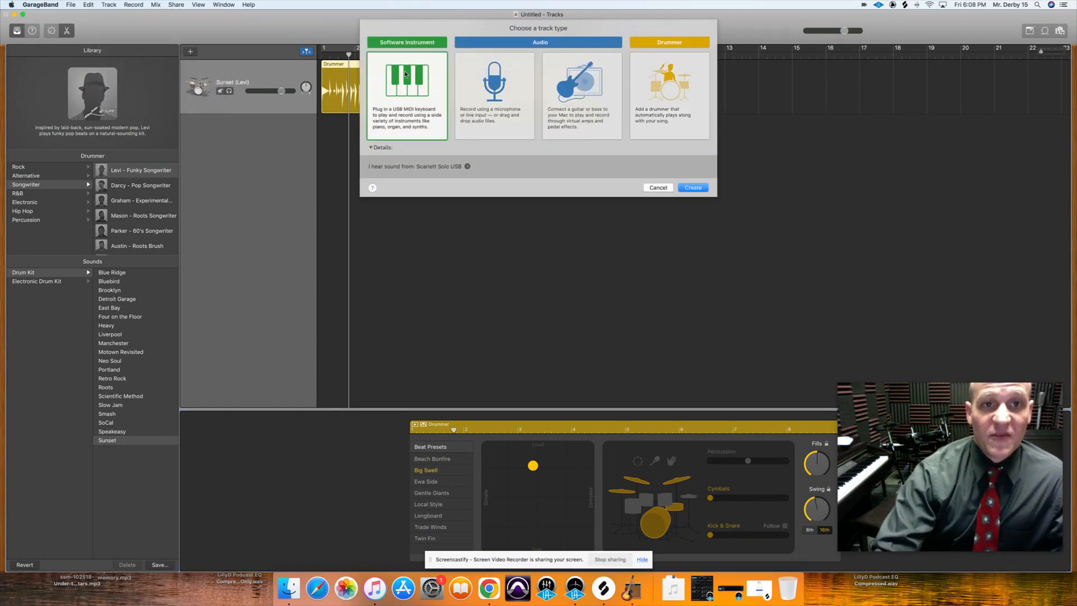
click(700, 189)
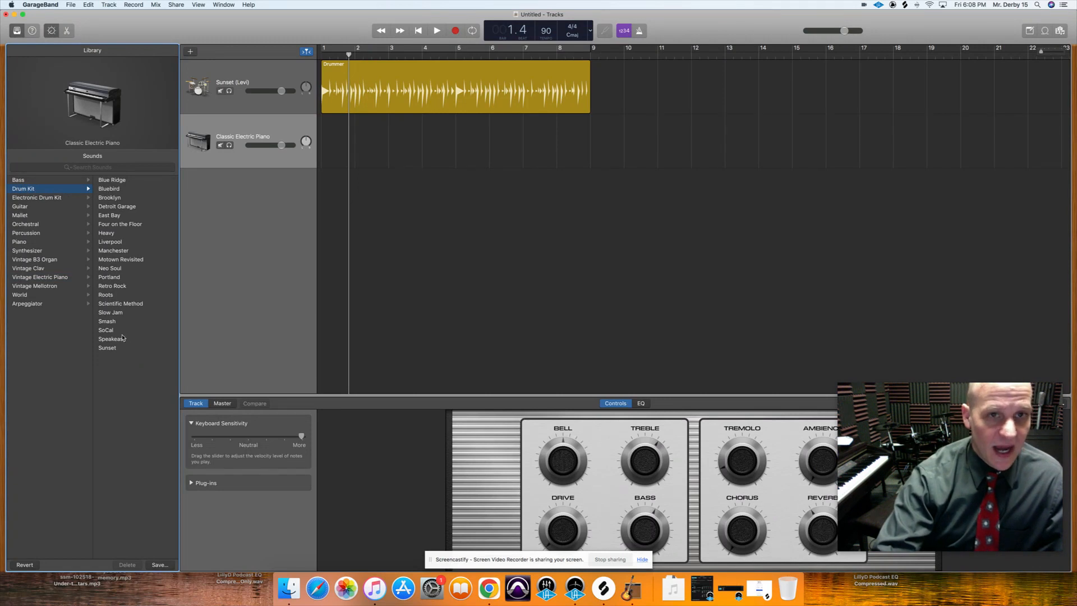
click(112, 349)
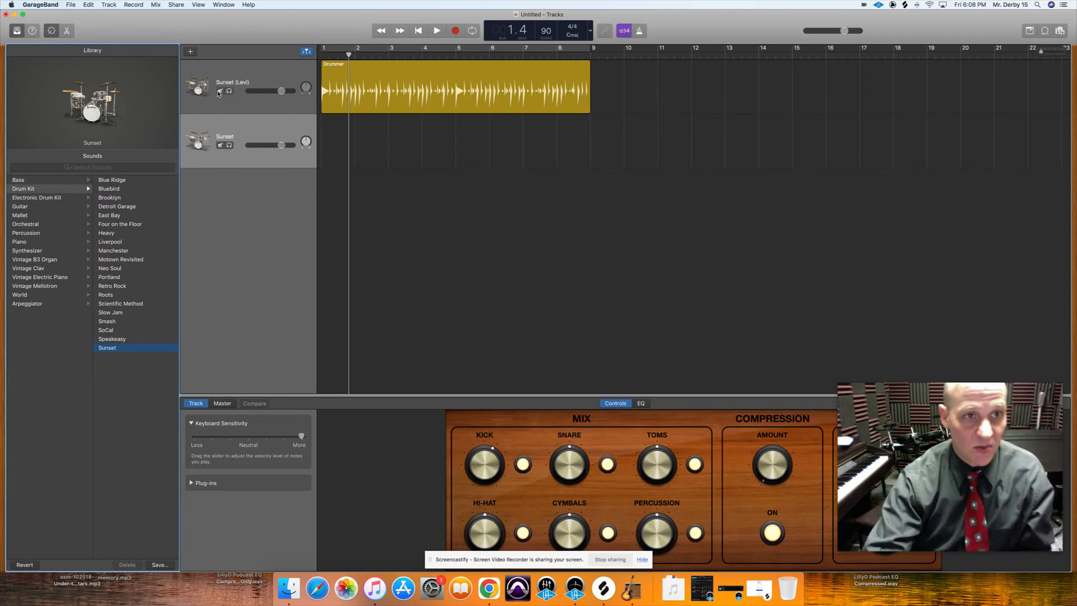
Try muting and soloing the drummer track during playback, and leave it muted with the playhead back at the start
key(space)
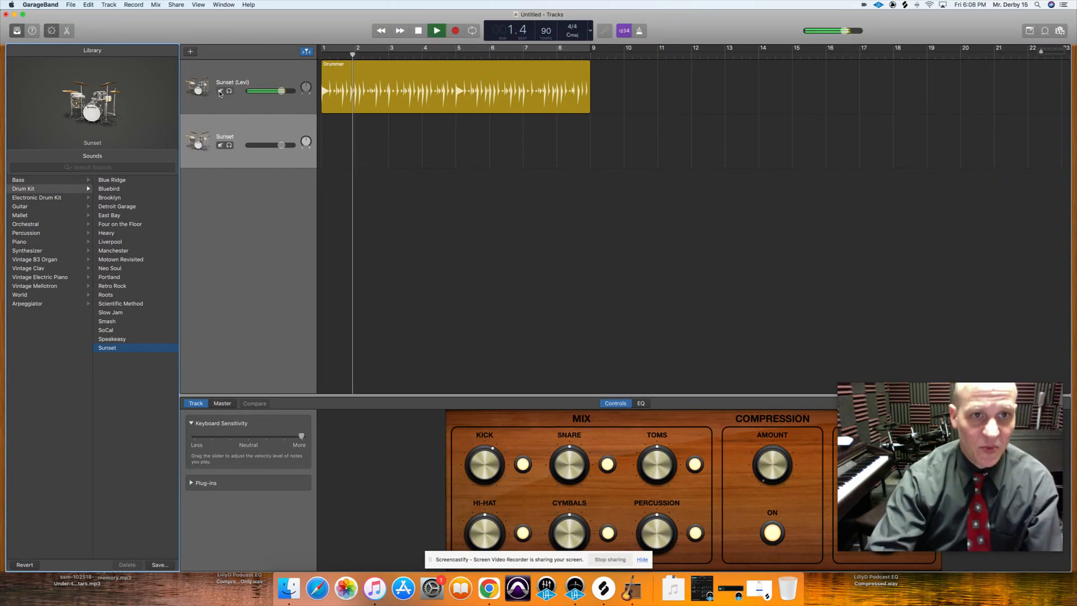
click(220, 92)
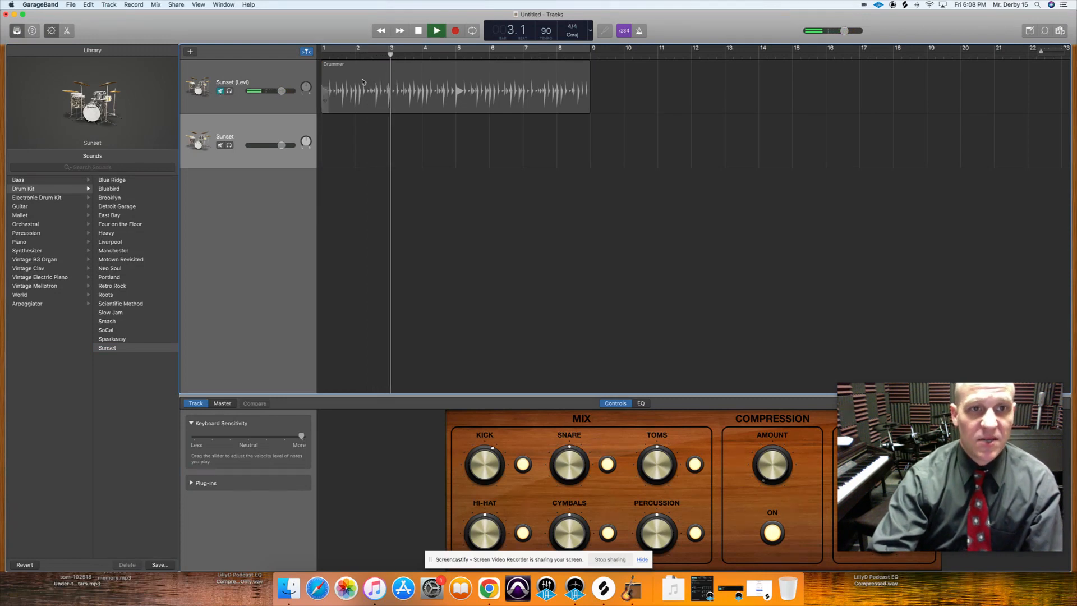
click(220, 91)
click(221, 91)
click(221, 92)
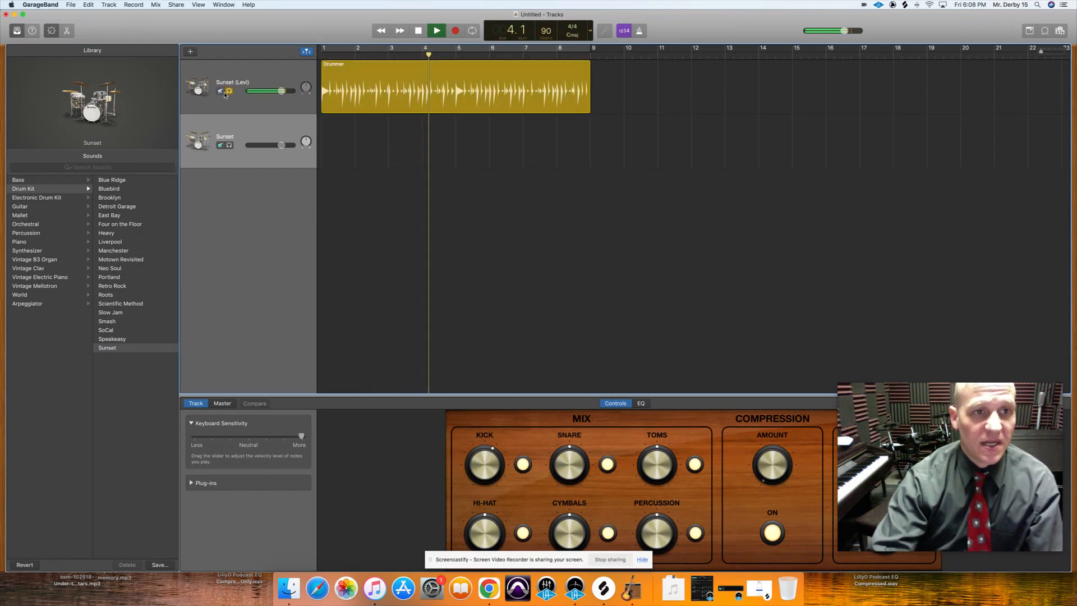
key(space)
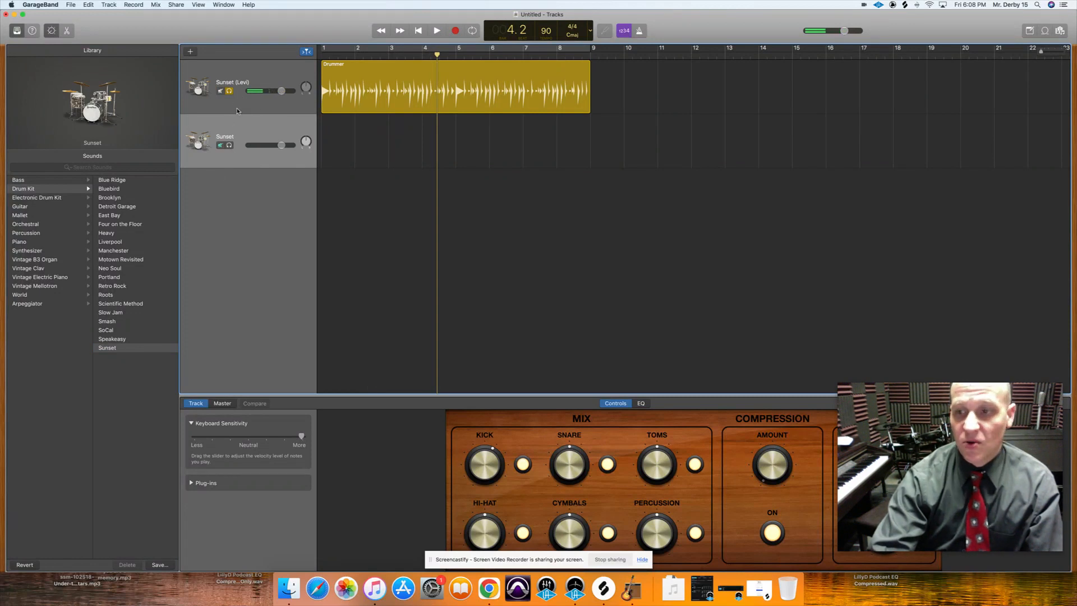
click(228, 91)
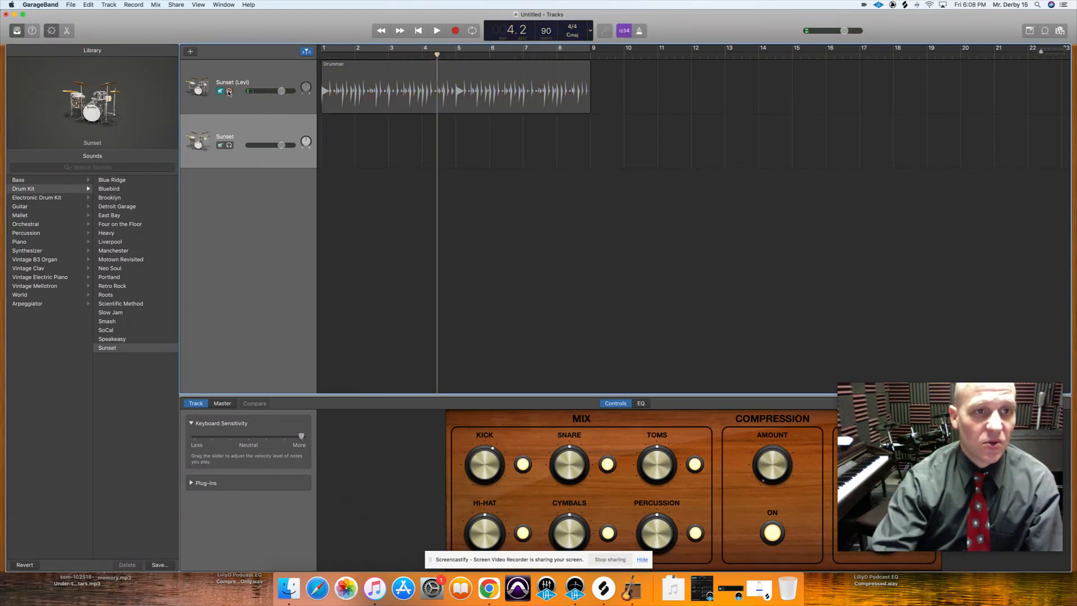
click(419, 31)
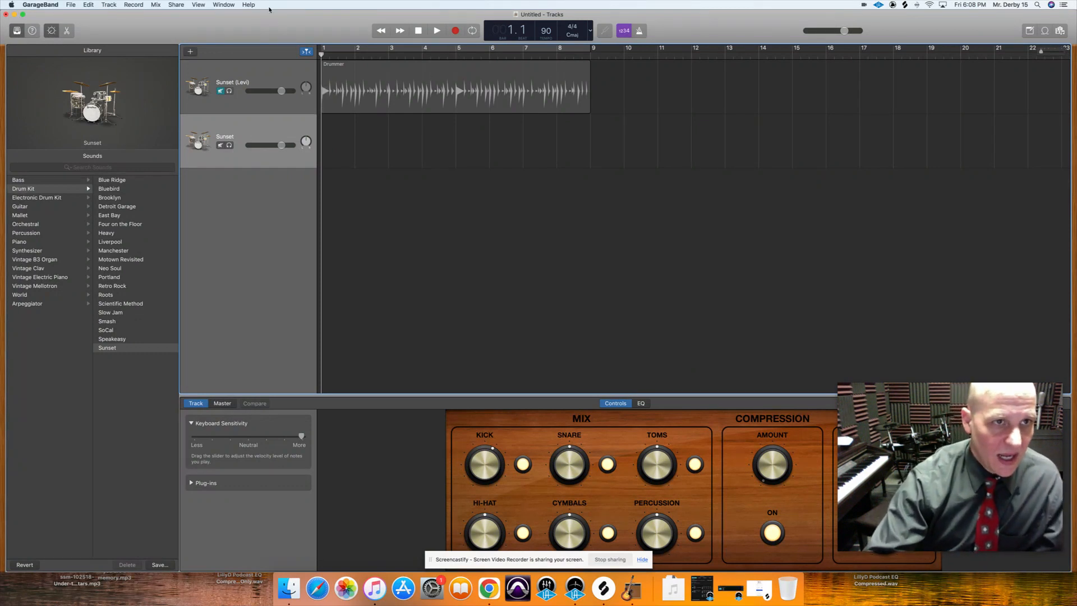
Show the Musical Typing keyboard, place it below the tracks, and test its lowest note in octave C1
click(223, 4)
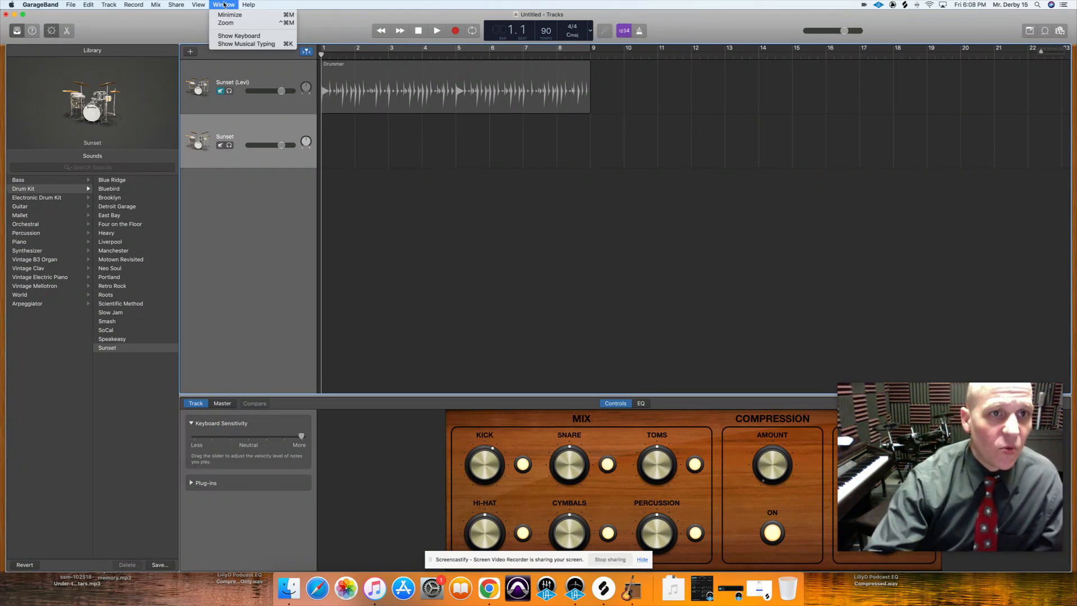
click(251, 45)
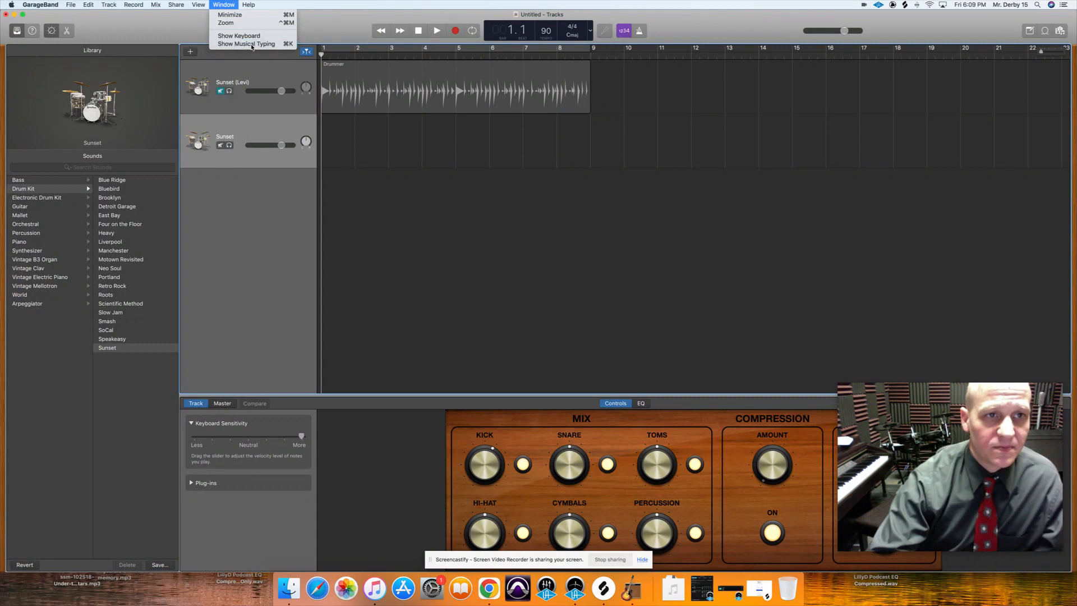
drag(563, 268, 325, 236)
click(369, 313)
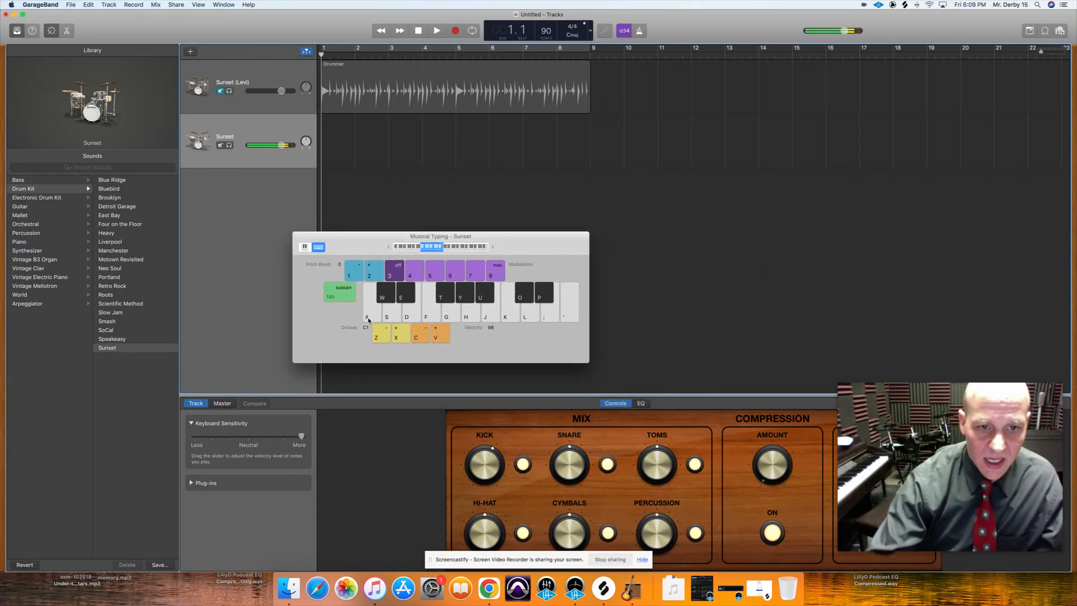
Try shifting the Musical Typing octave down and up, and return it to C1
click(379, 333)
mouse_move(424, 249)
mouse_down()
mouse_move(462, 250)
mouse_move(425, 251)
mouse_up()
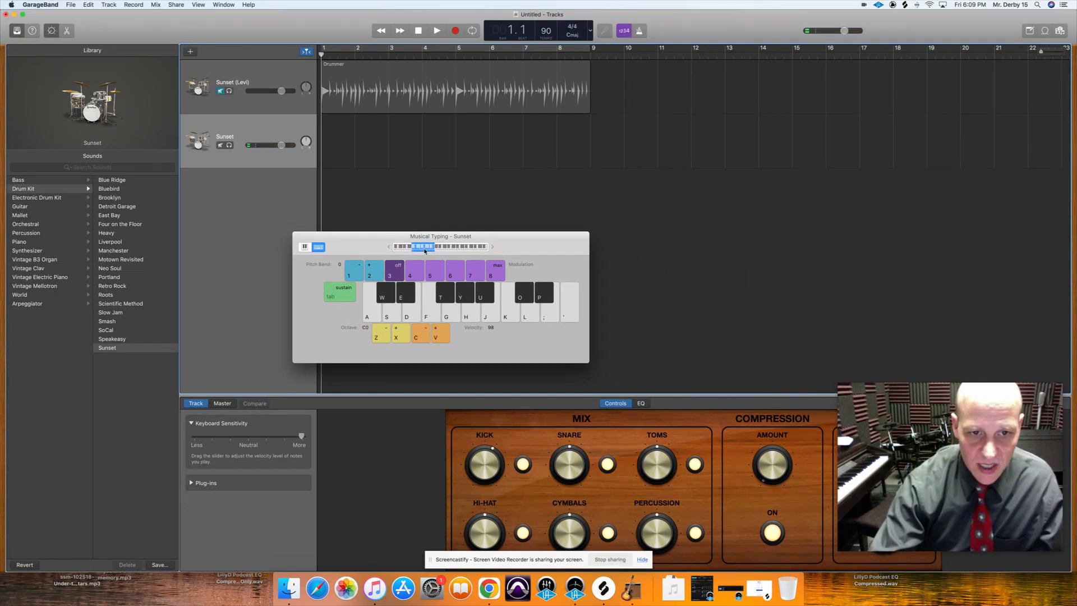
click(381, 335)
click(401, 335)
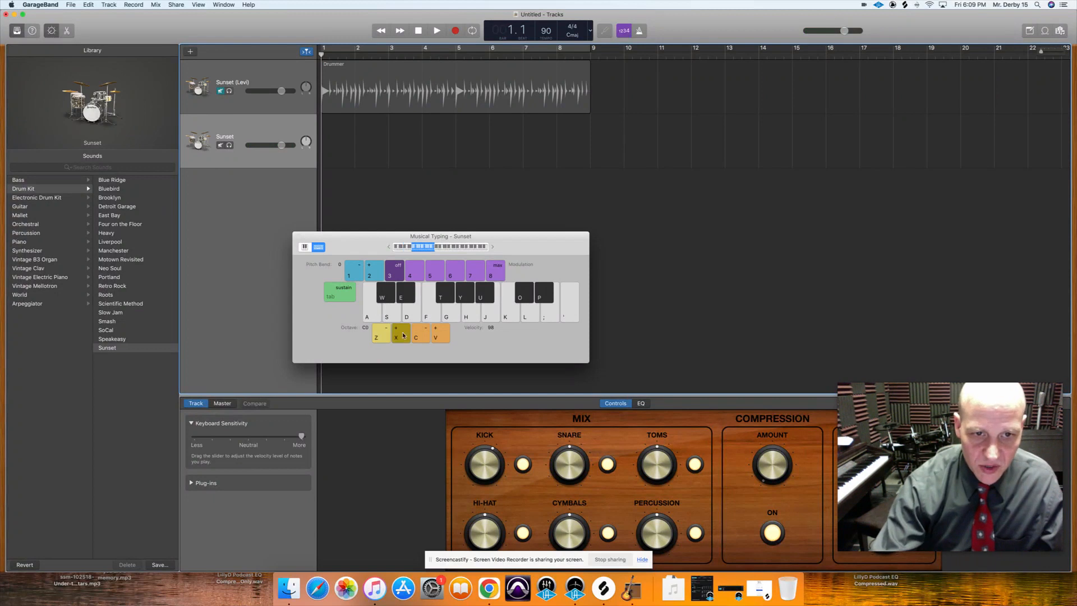
click(401, 336)
click(401, 336)
click(382, 336)
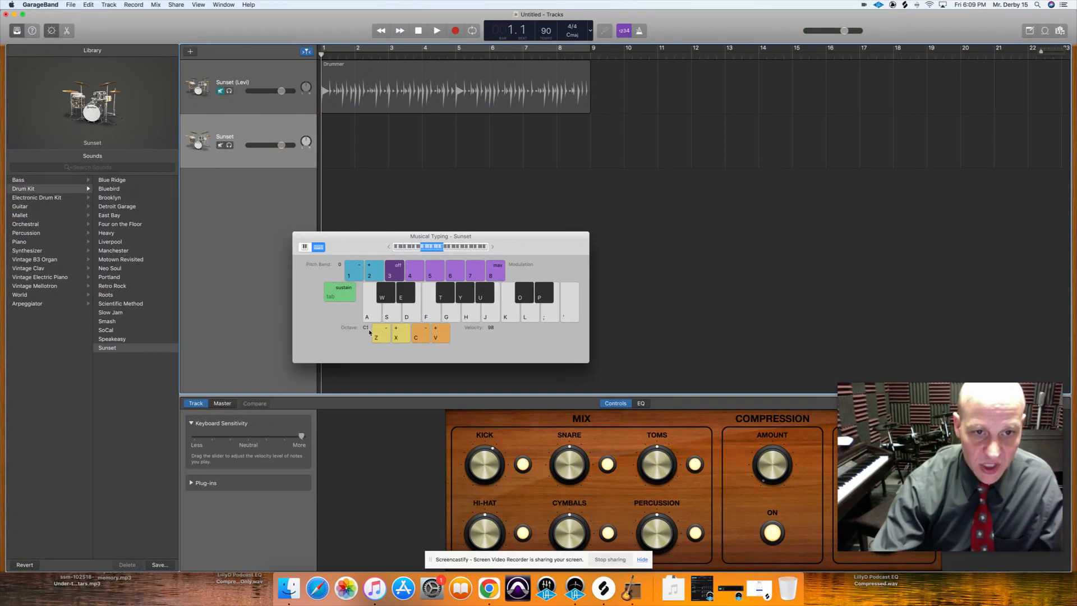
Audition the kick, snare and hi-hat sounds on the Musical Typing keyboard
click(374, 315)
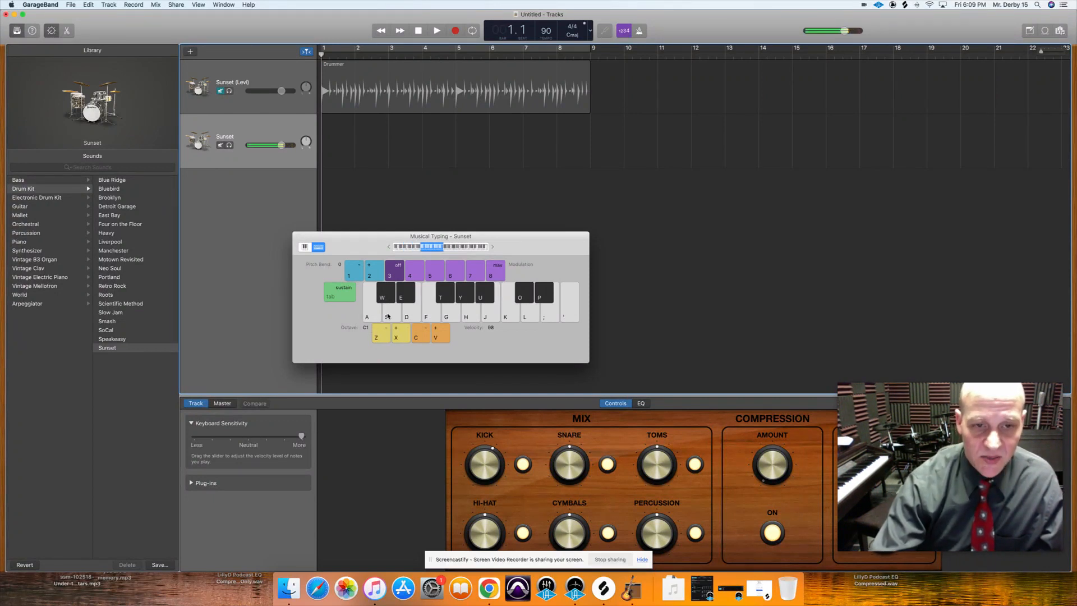
click(390, 316)
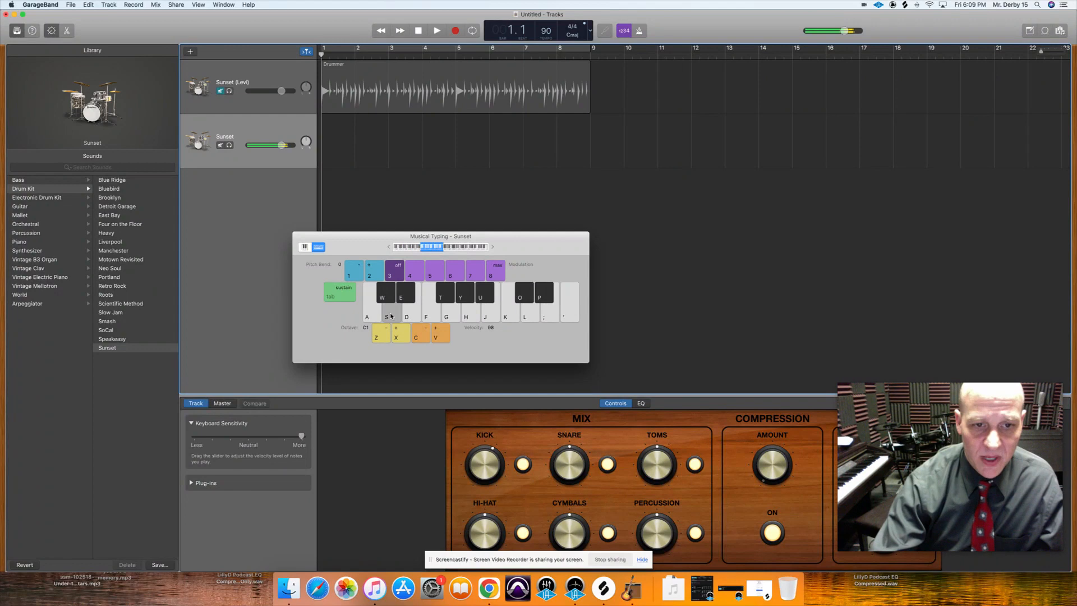
click(442, 299)
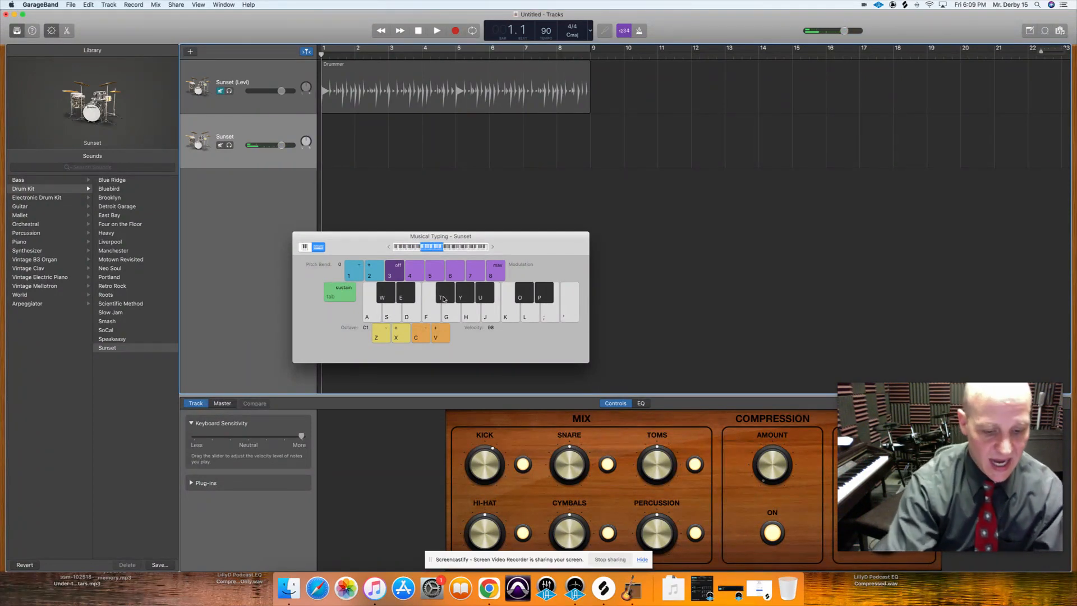
Practise a drum beat combining kick, snare and hi-hat with Musical Typing, without recording
key(a)
key(s)
key(t)
key(a)
key(t)
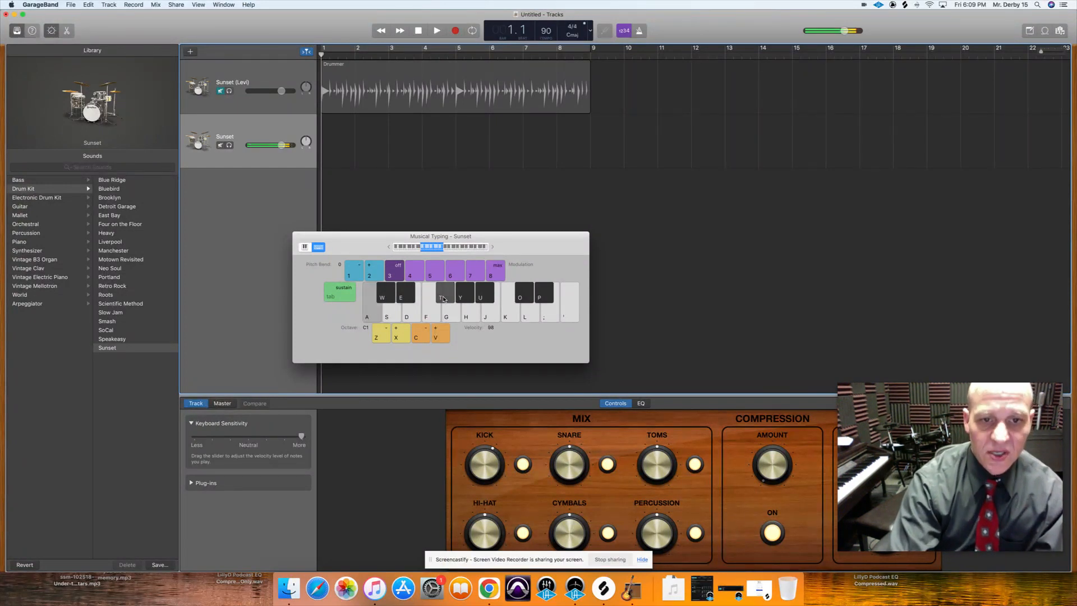
key(s)
key(t)
key(a)
key(t)
key(s)
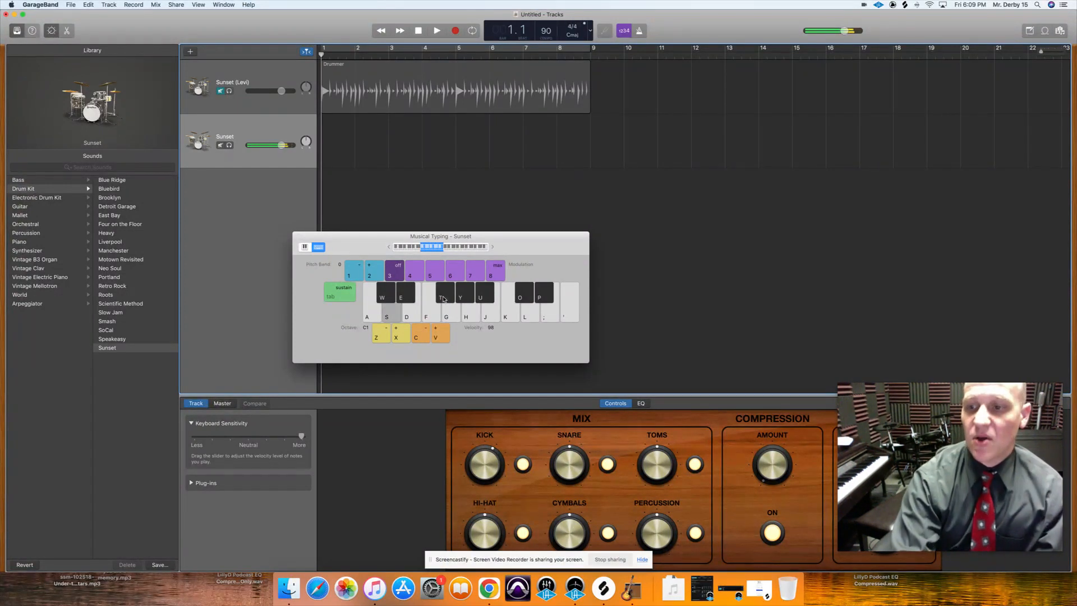
key(t)
key(a)
key(s)
key(a)
key(t)
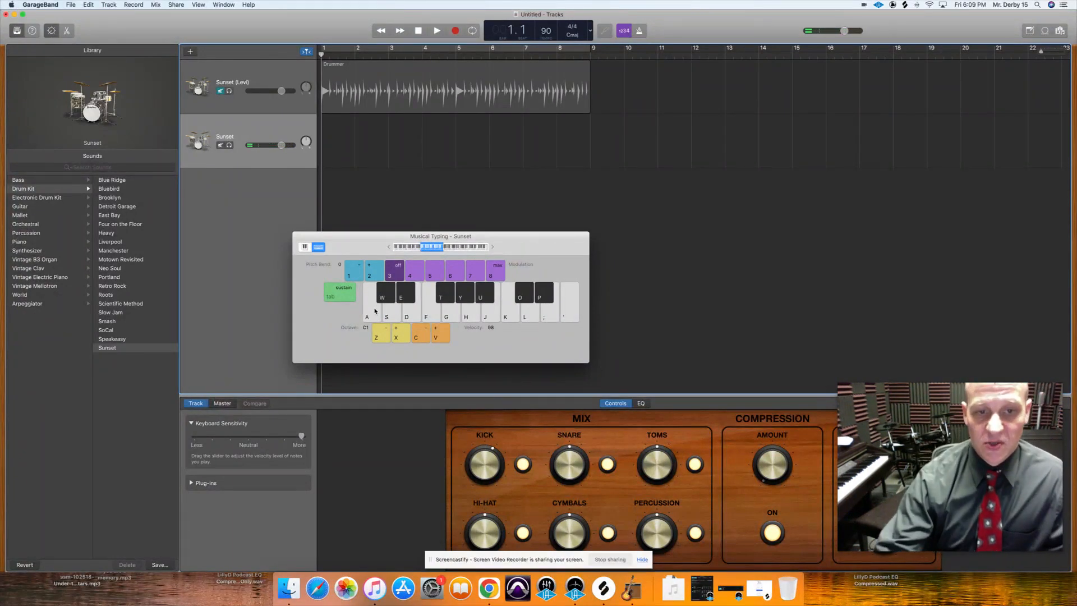
key(a)
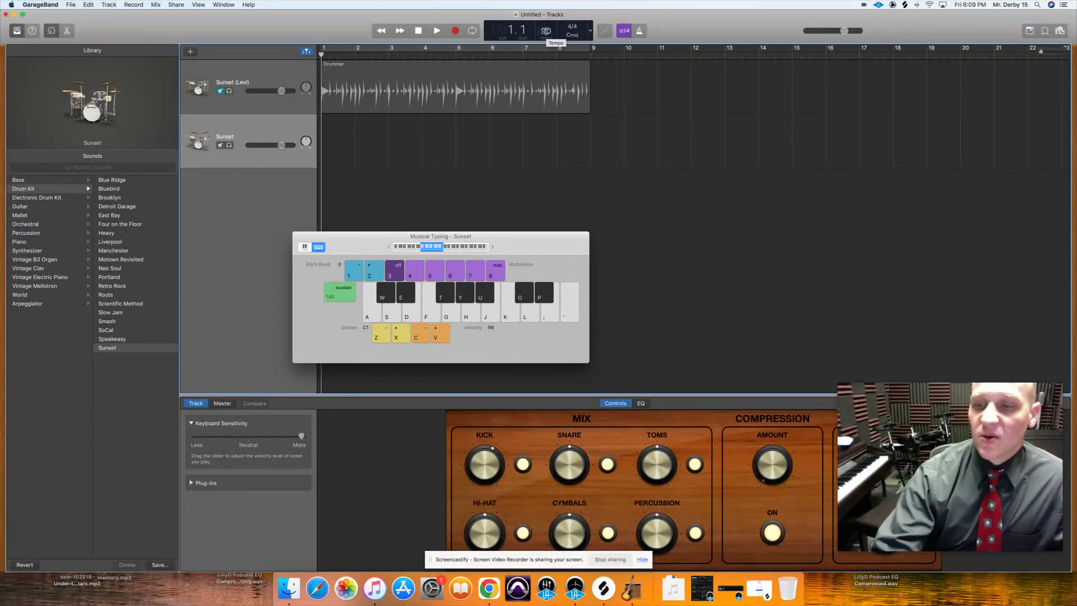
Set the project tempo to 60 and turn on the metronome
double_click(545, 32)
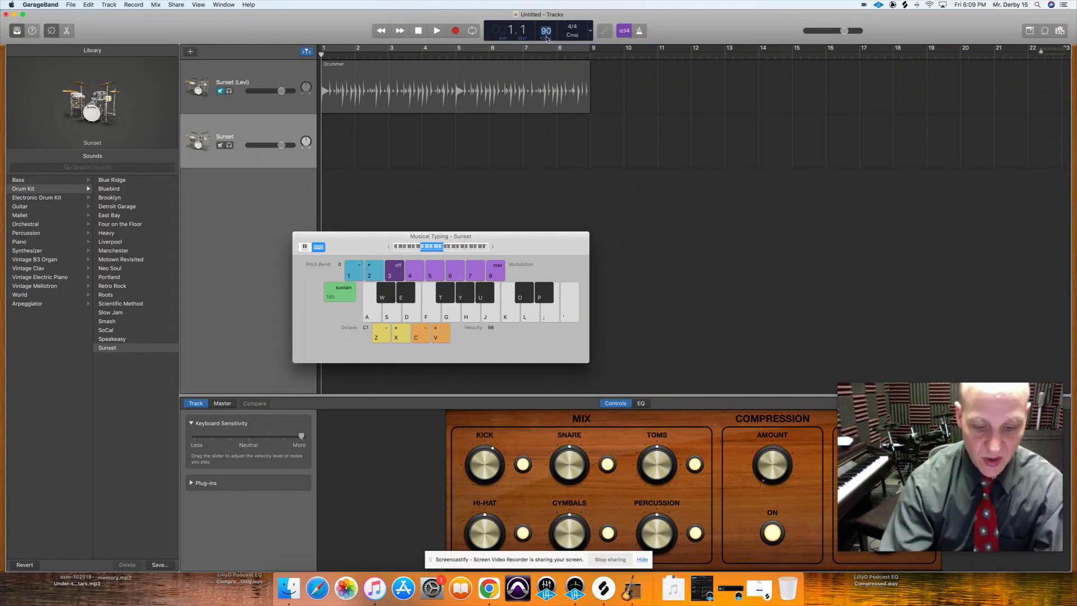
text(60)
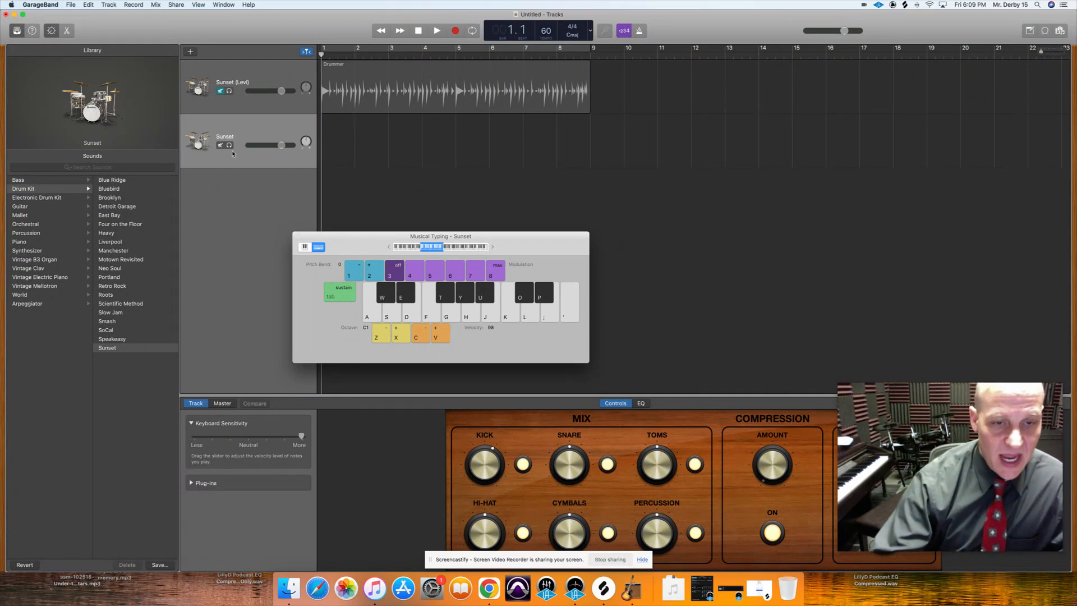
click(638, 31)
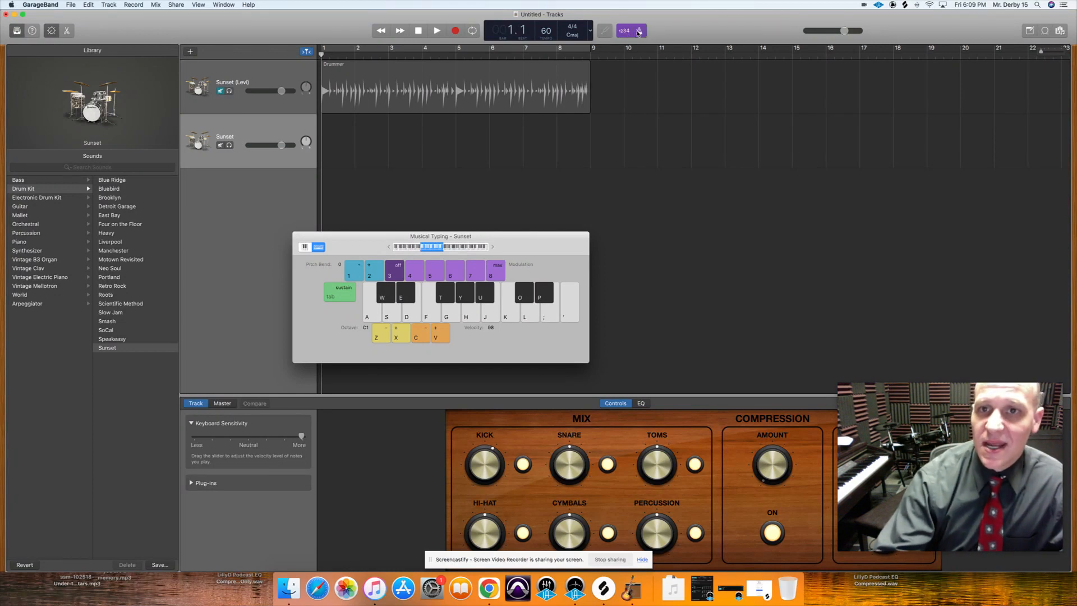
Record a beat of about five bars on the second Sunset track with Musical Typing, using kick, snare and hi-hat, a tom fill and a final crash
click(455, 31)
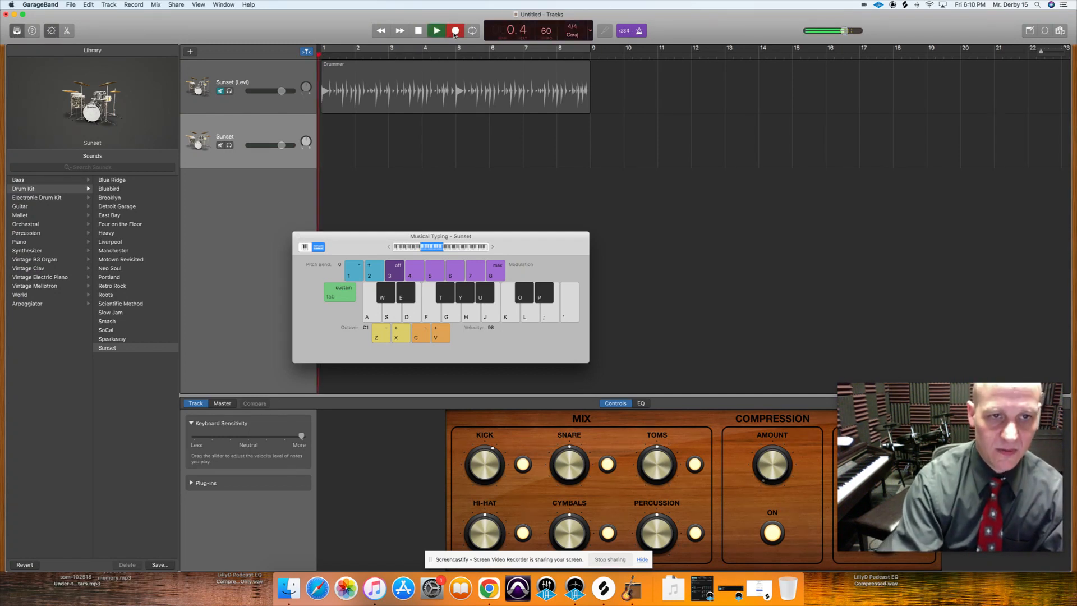
key(a)
key(t)
key(t)
key(s)
key(t)
key(t)
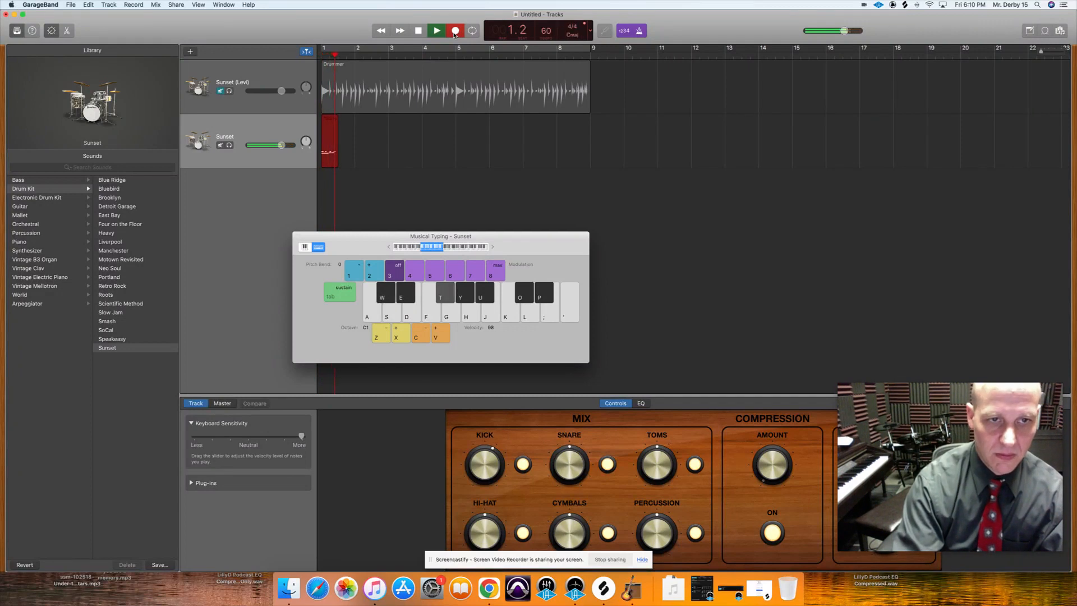
key(a)
key(t)
key(a)
key(t)
key(s)
key(t)
key(t)
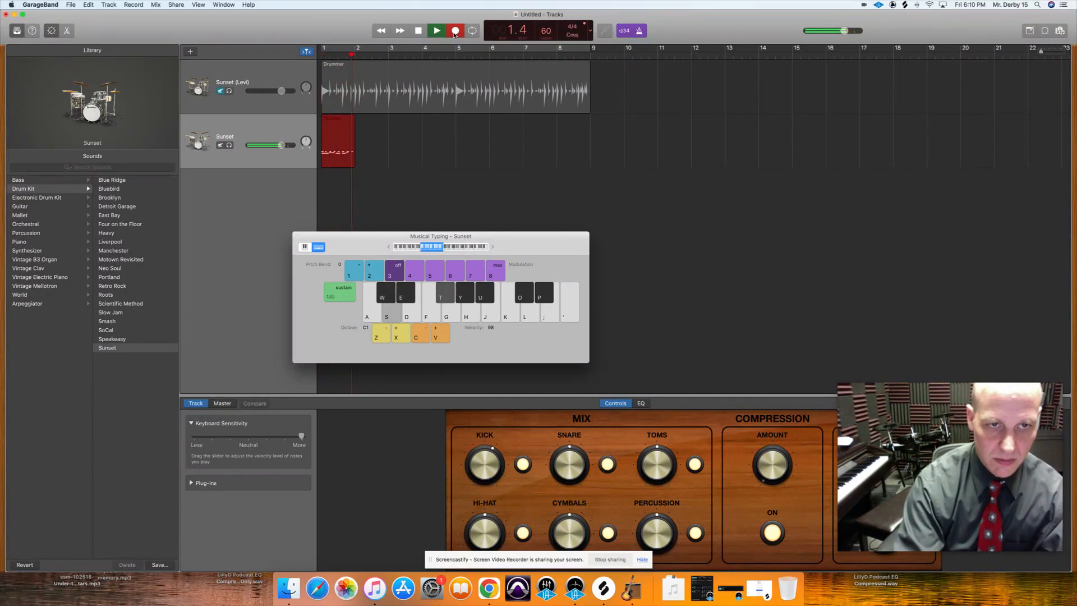
key(t)
key(a)
key(t)
key(t)
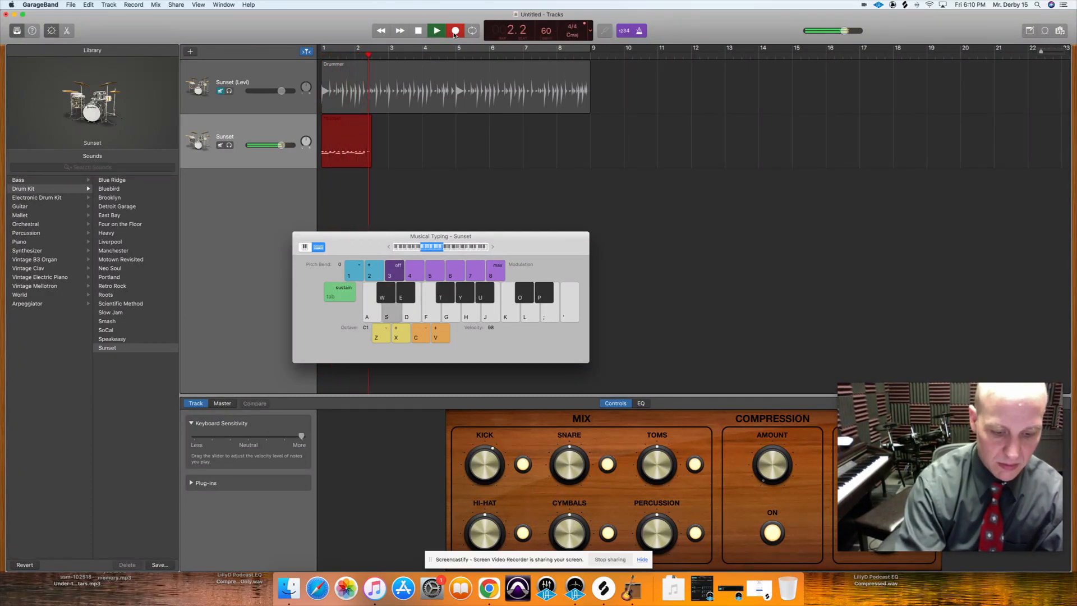
key(a)
key(a)
key(s)
key(t)
key(u)
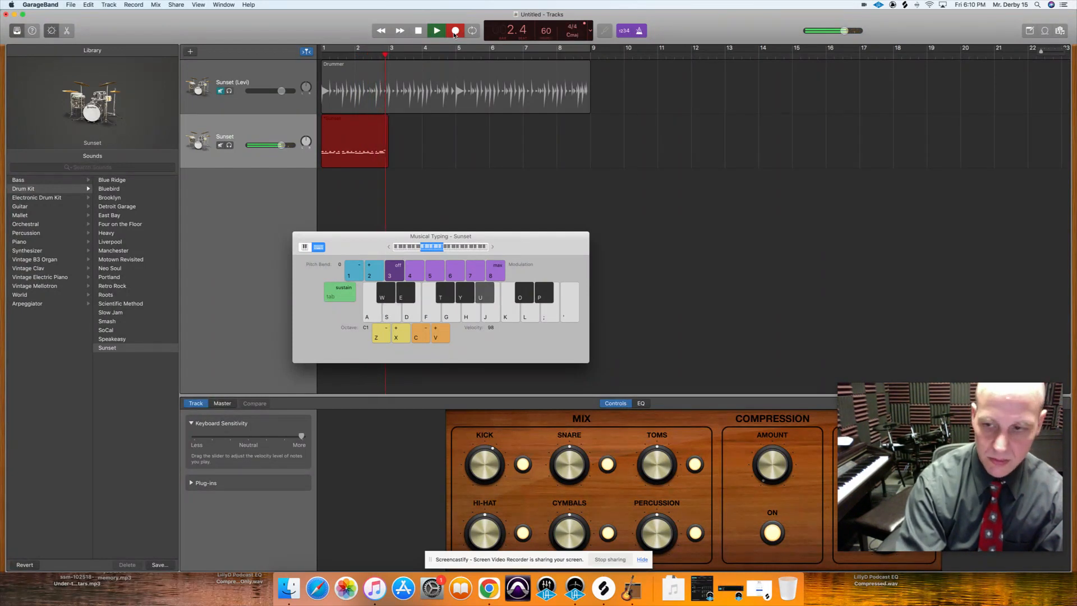
key(a)
key(t)
key(a)
key(t)
key(s)
key(t)
key(t)
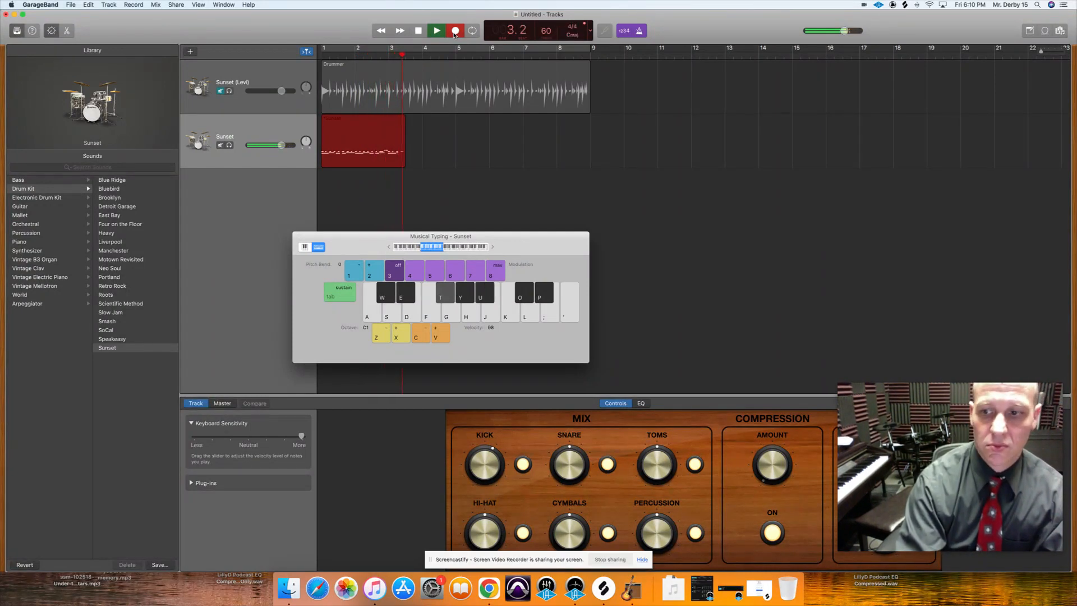
key(a)
key(a)
key(s)
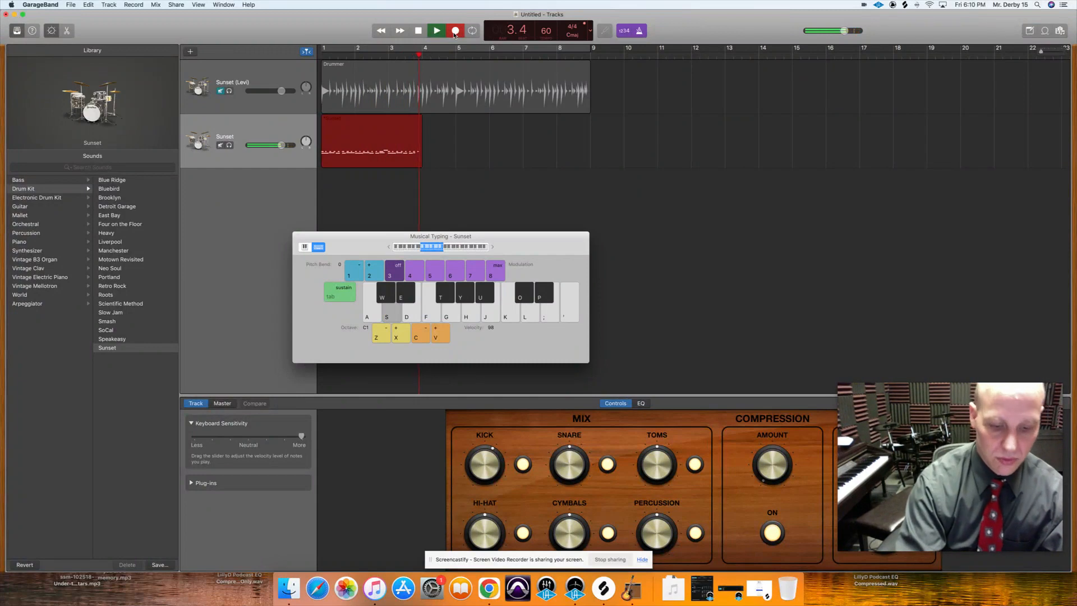
key(a)
key(s)
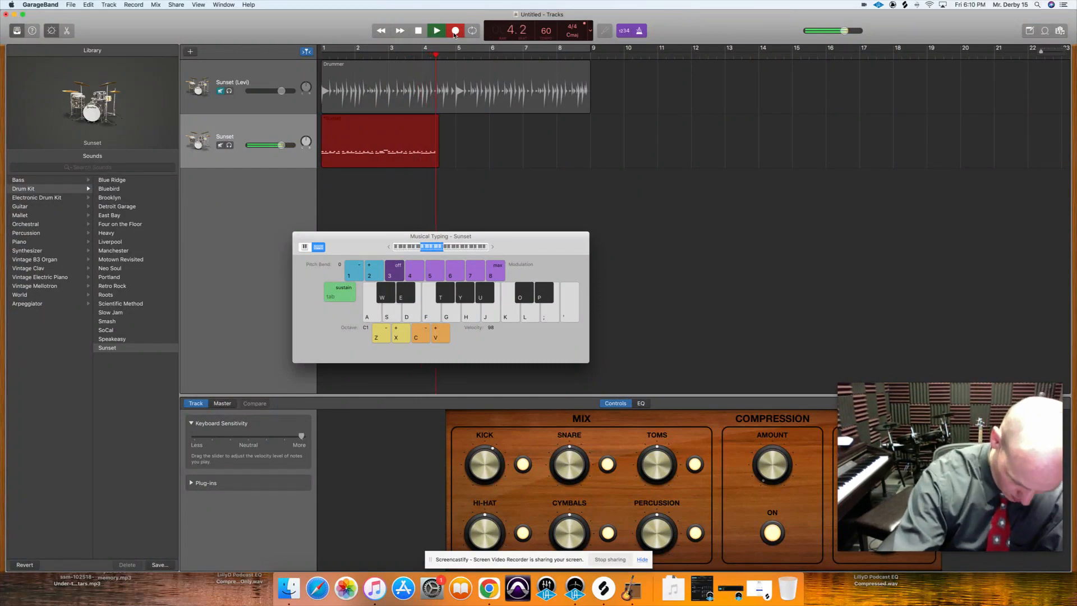
key(o)
key(j)
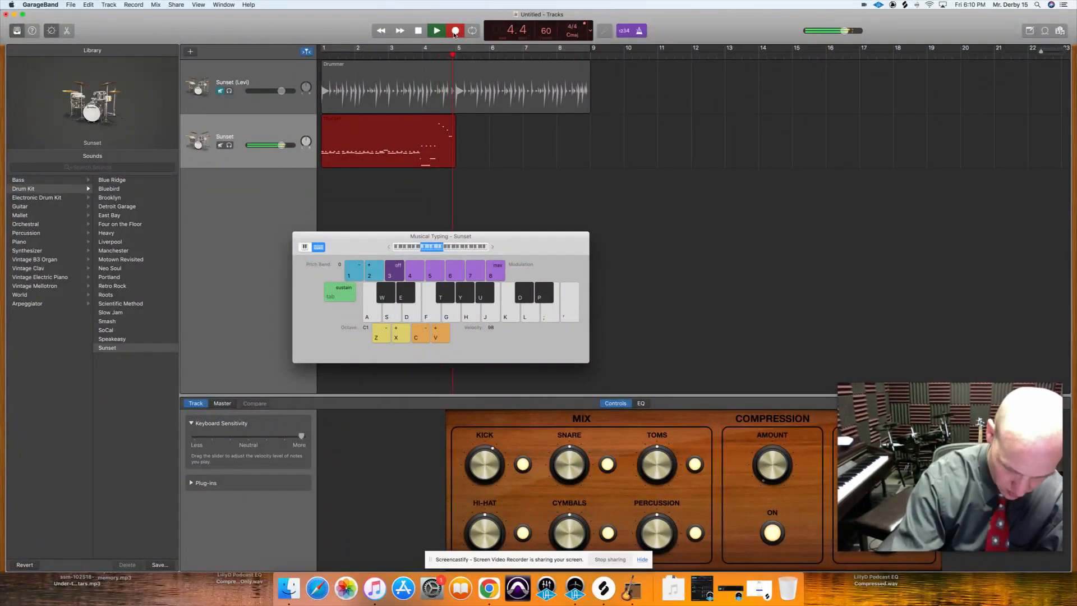
key(a)
key(o)
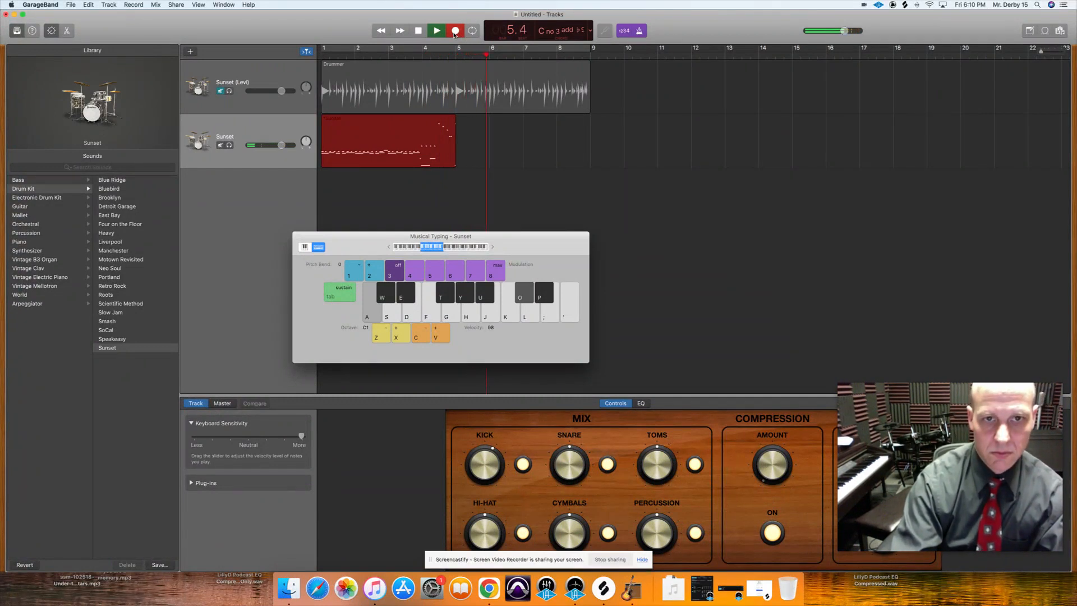
click(454, 31)
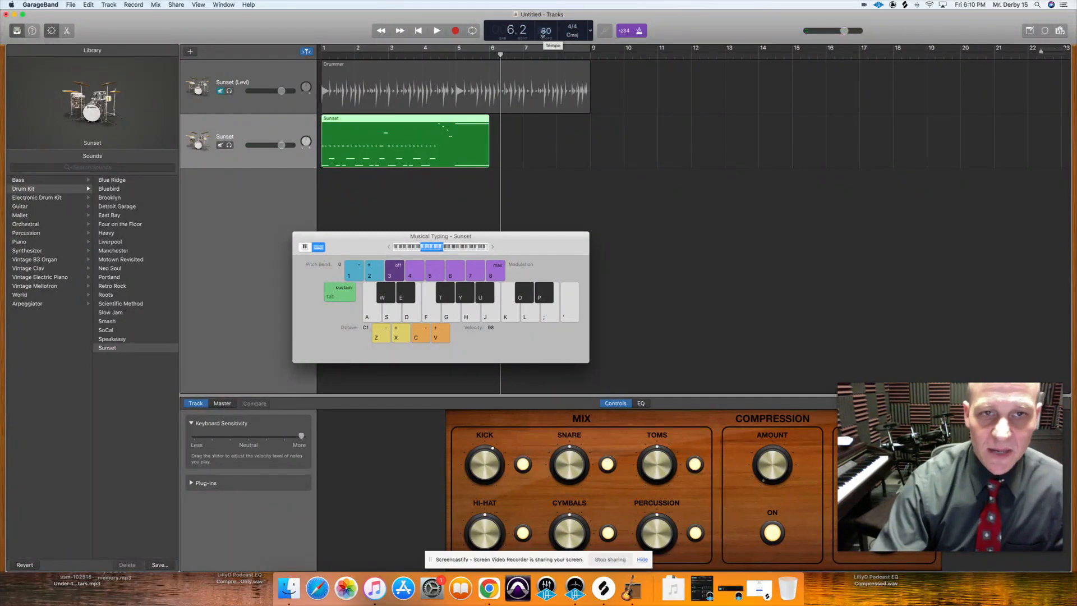
Set the project tempo to 90 and play back the opening of the recorded beat from the beginning
double_click(544, 33)
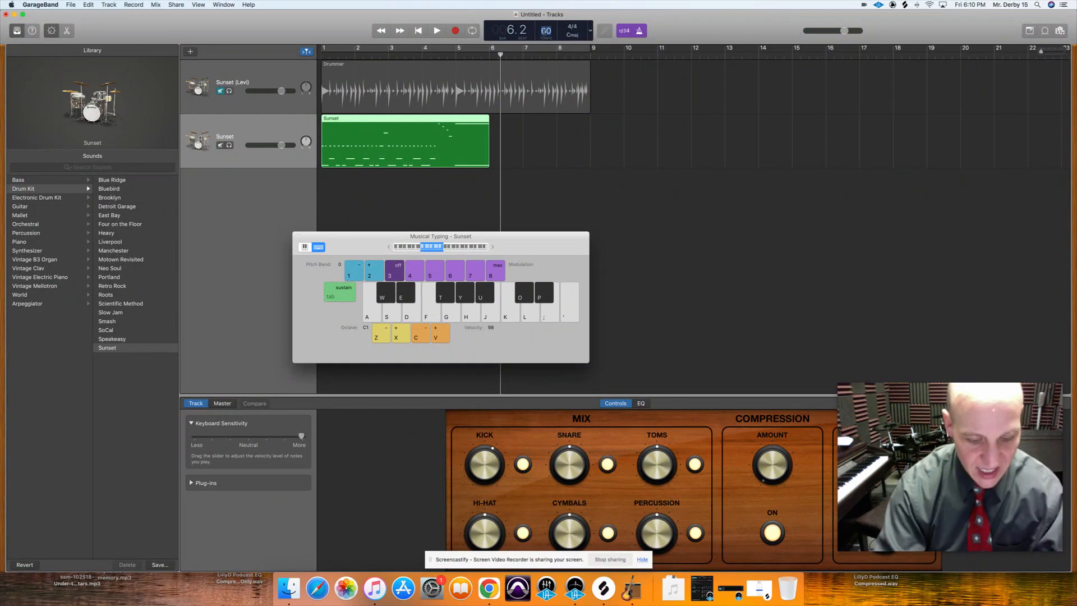
text(90)
key(Return)
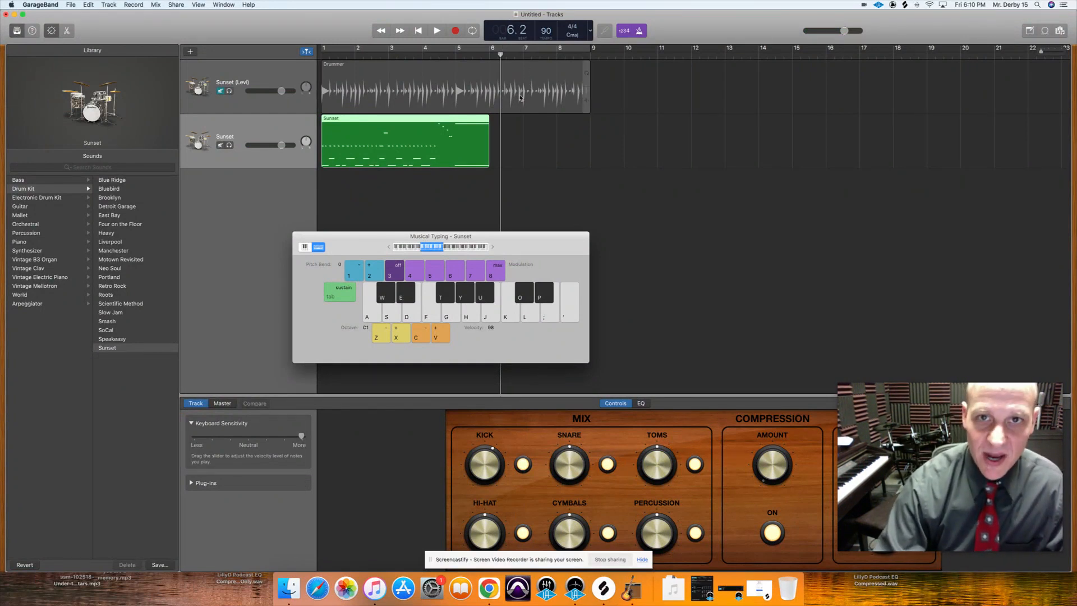
key(Return)
click(437, 31)
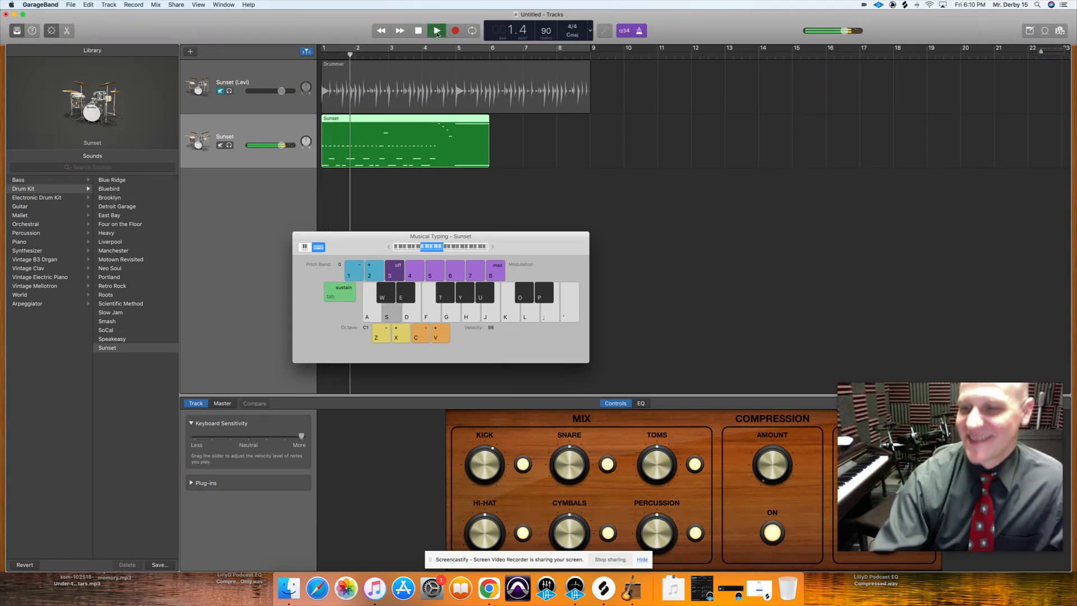
key(space)
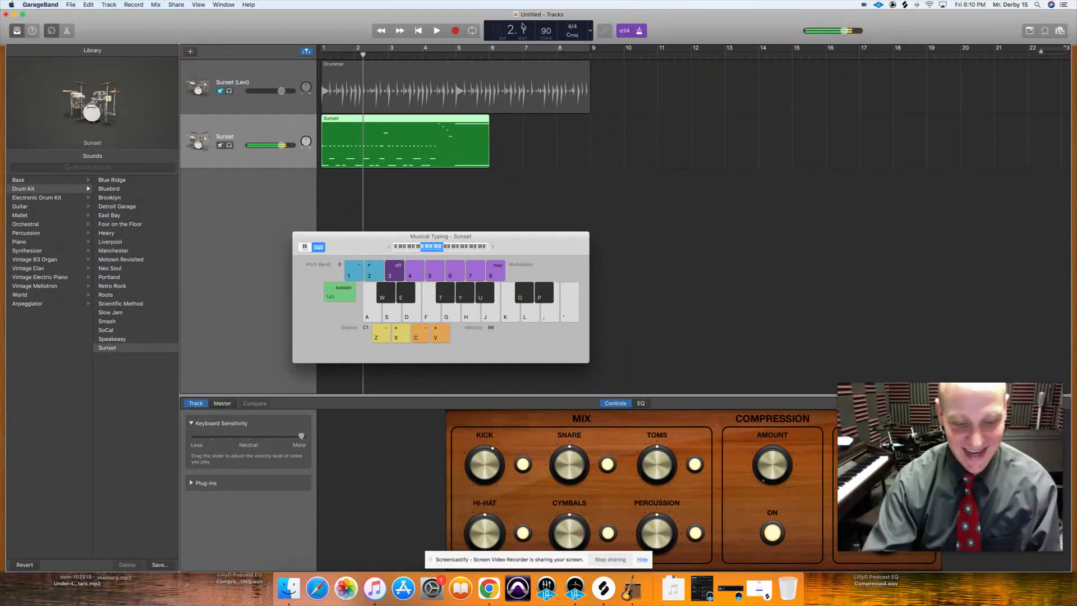
Turn off the metronome and the count-in, and return the playhead to bar 1
click(639, 31)
click(625, 30)
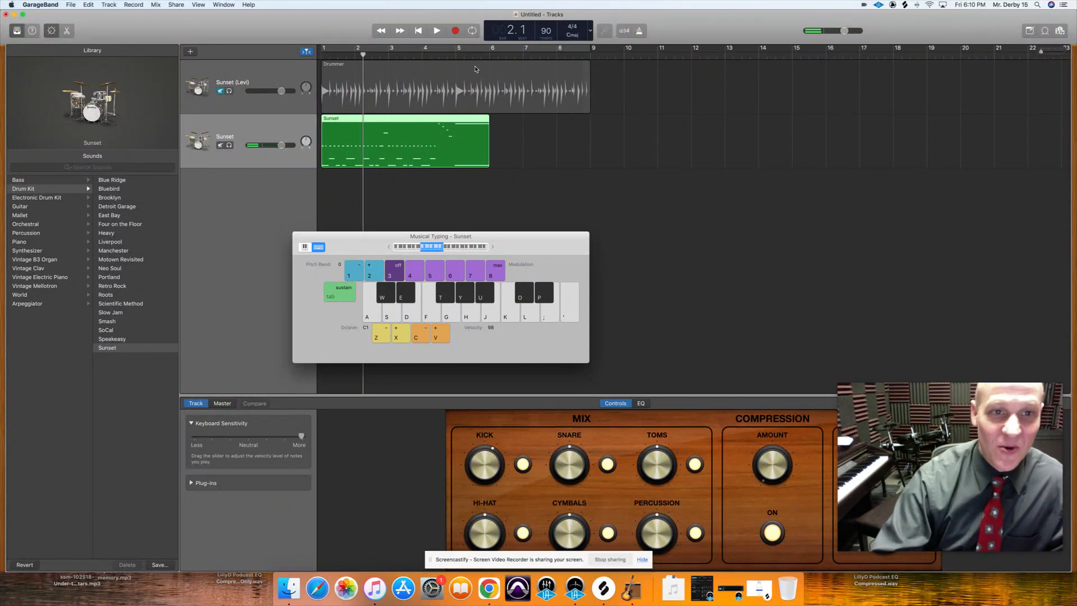
drag(363, 54, 316, 57)
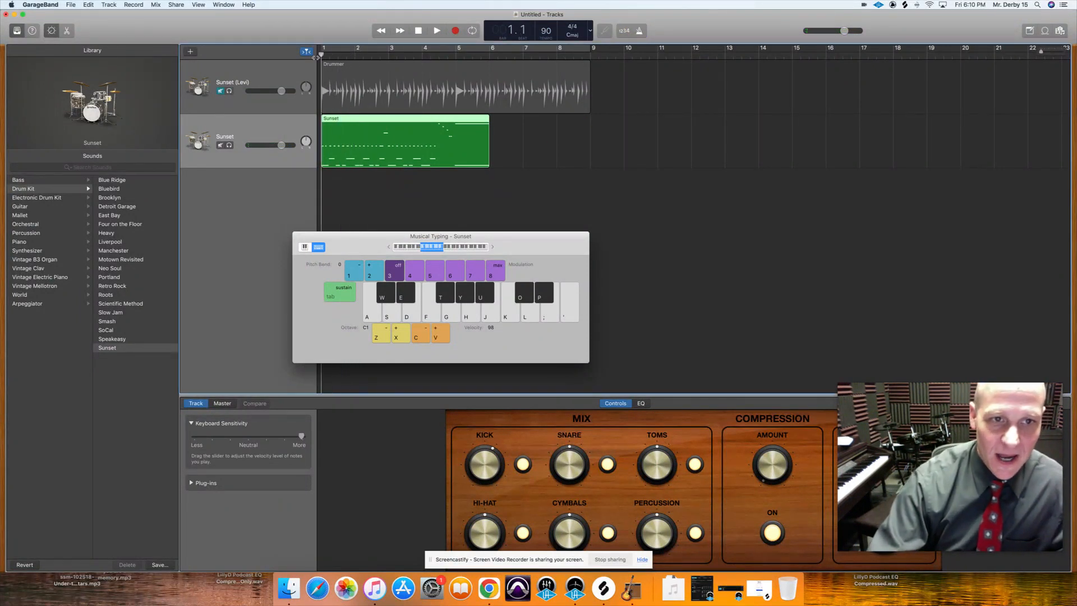
Quantize the recorded drum region to 1/16 notes in the Piano Roll and play it back
double_click(346, 122)
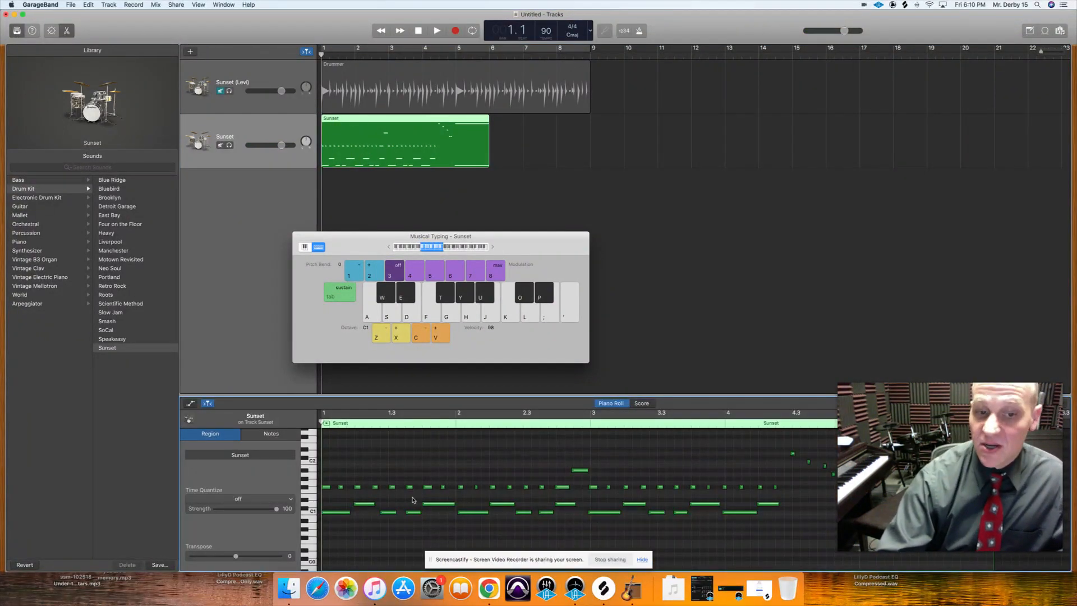
click(291, 501)
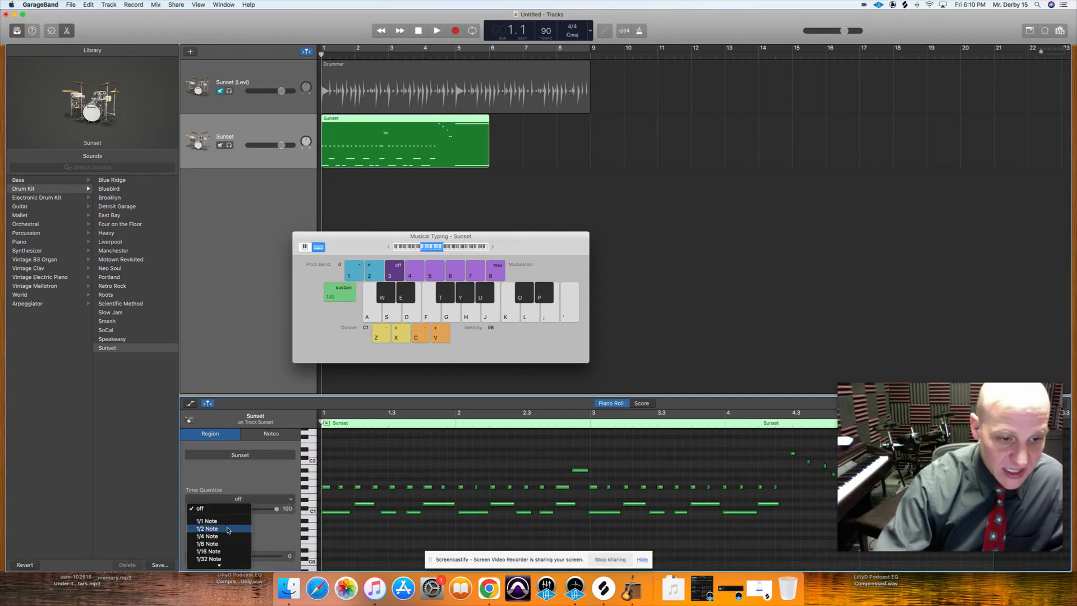
click(213, 551)
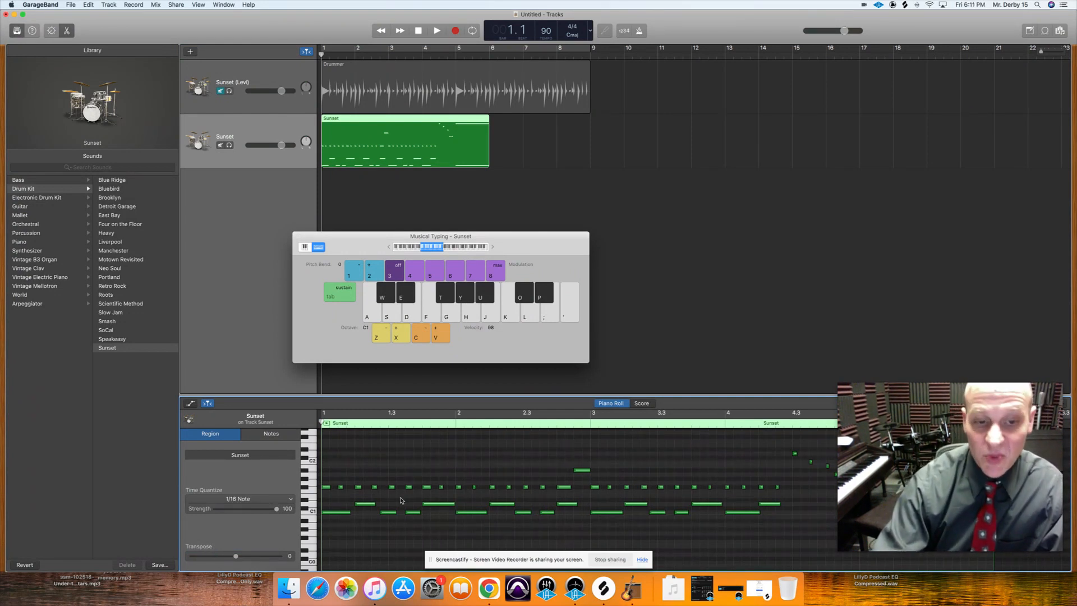
key(space)
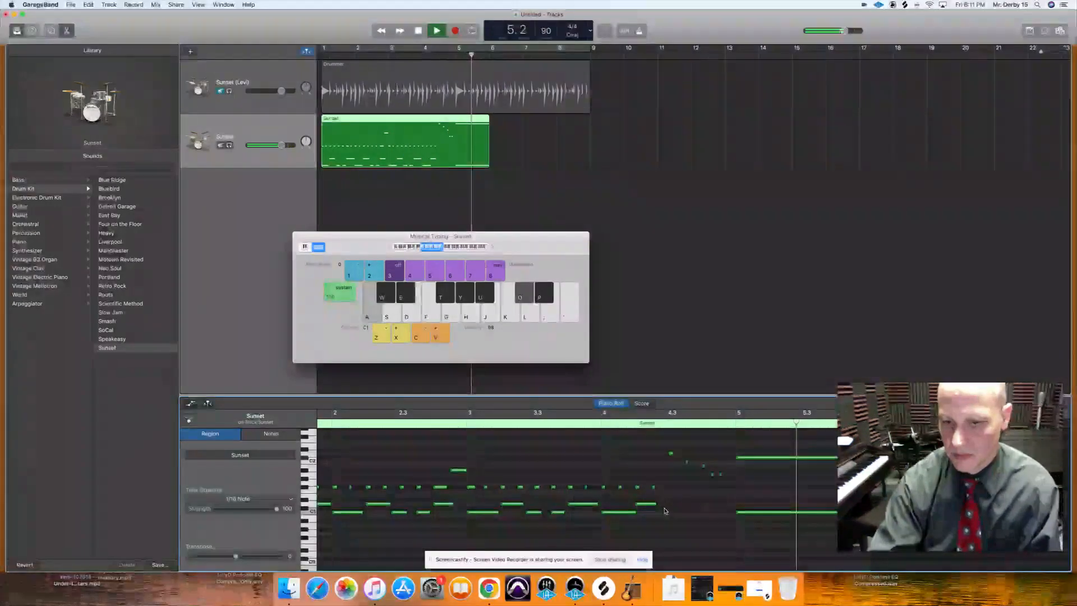
key(space)
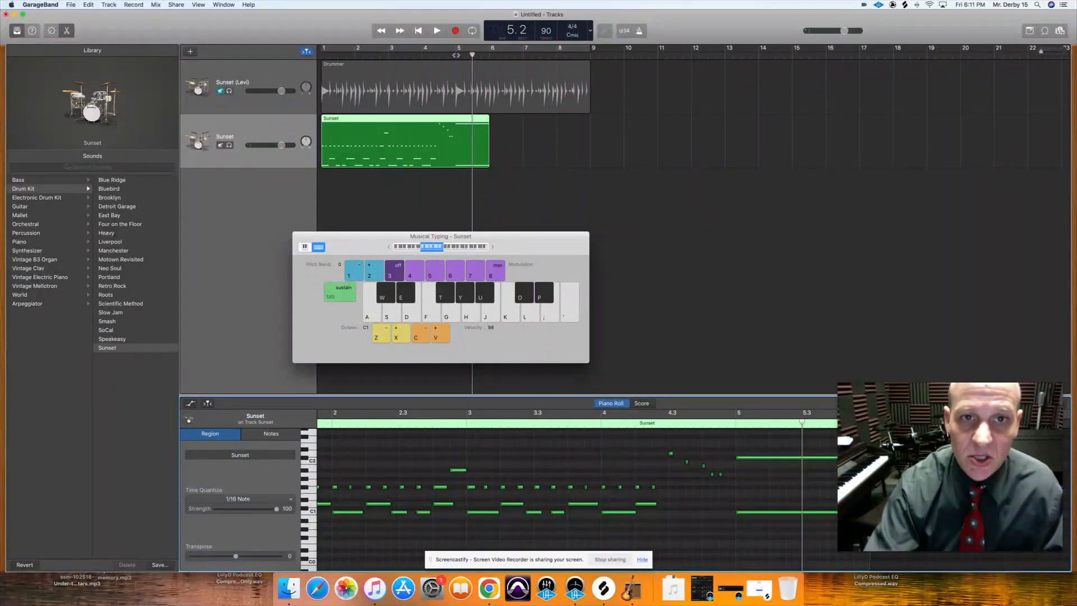
Split the recorded Sunset region at bar 5, separating the final crash from the four-bar beat
click(456, 55)
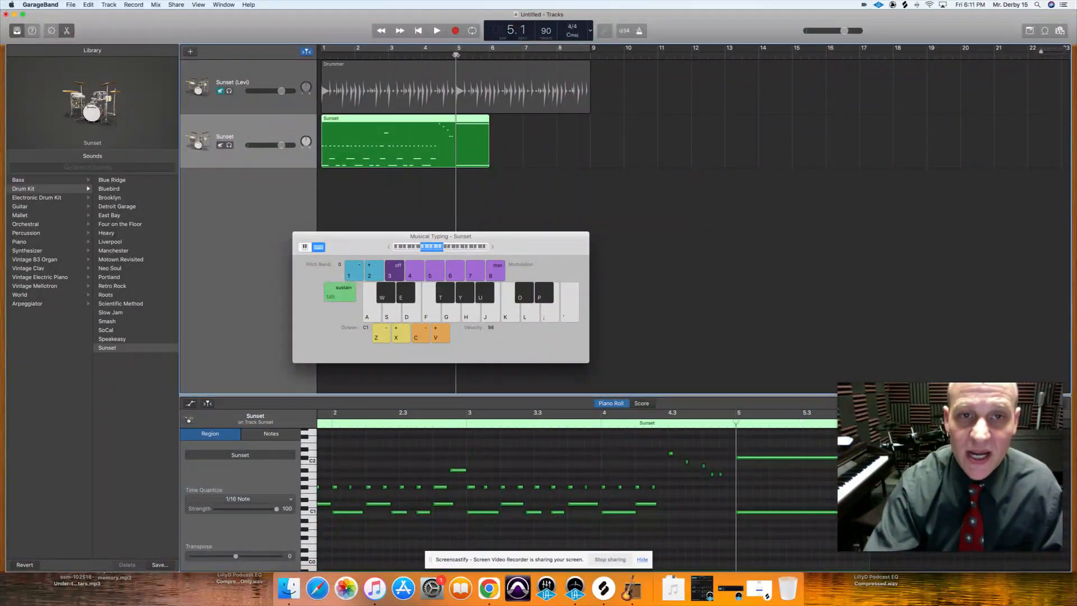
right_click(455, 131)
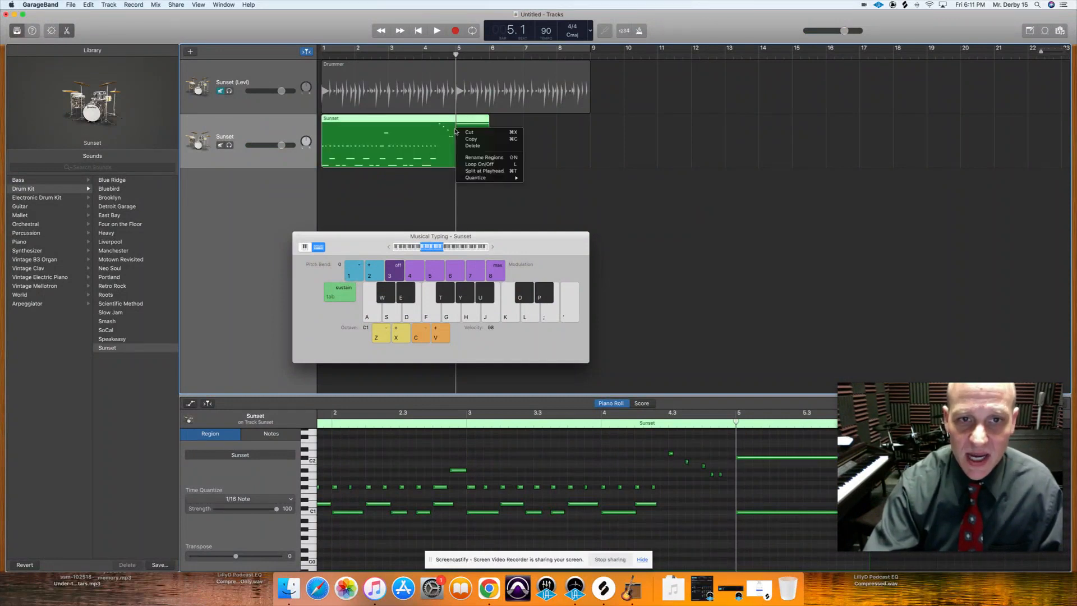
click(471, 171)
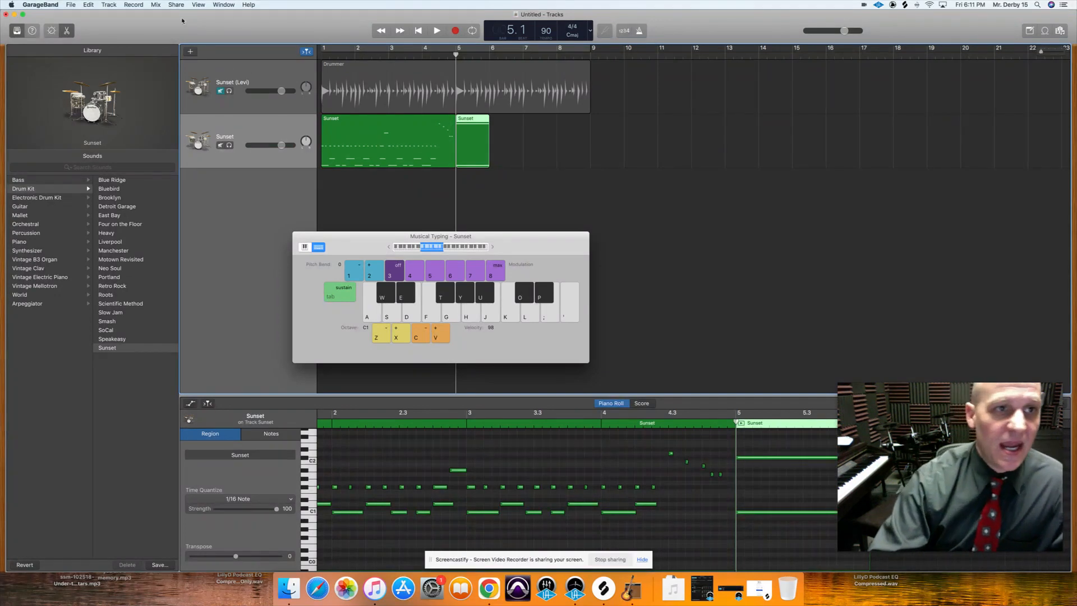
Add a new track with duplicate settings and move the split-off crash region onto it at bar 5
click(109, 5)
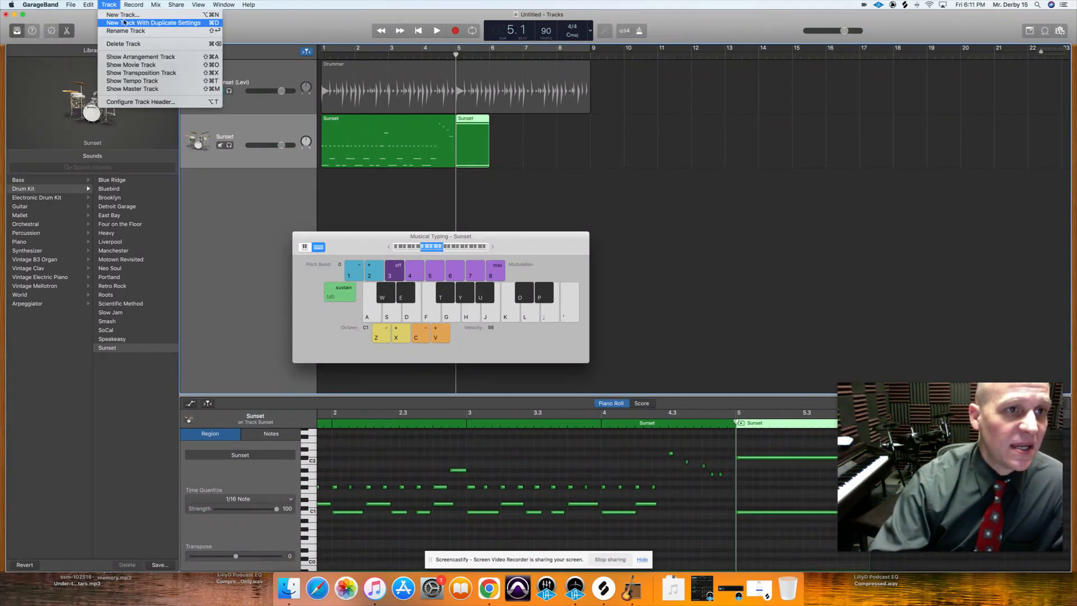
click(125, 23)
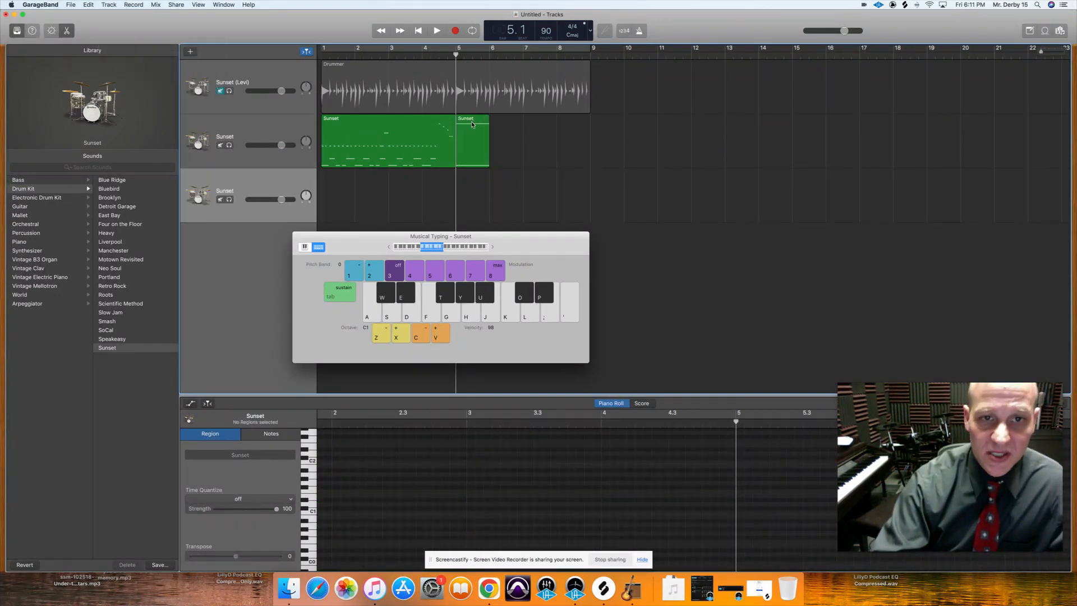
drag(471, 121, 472, 188)
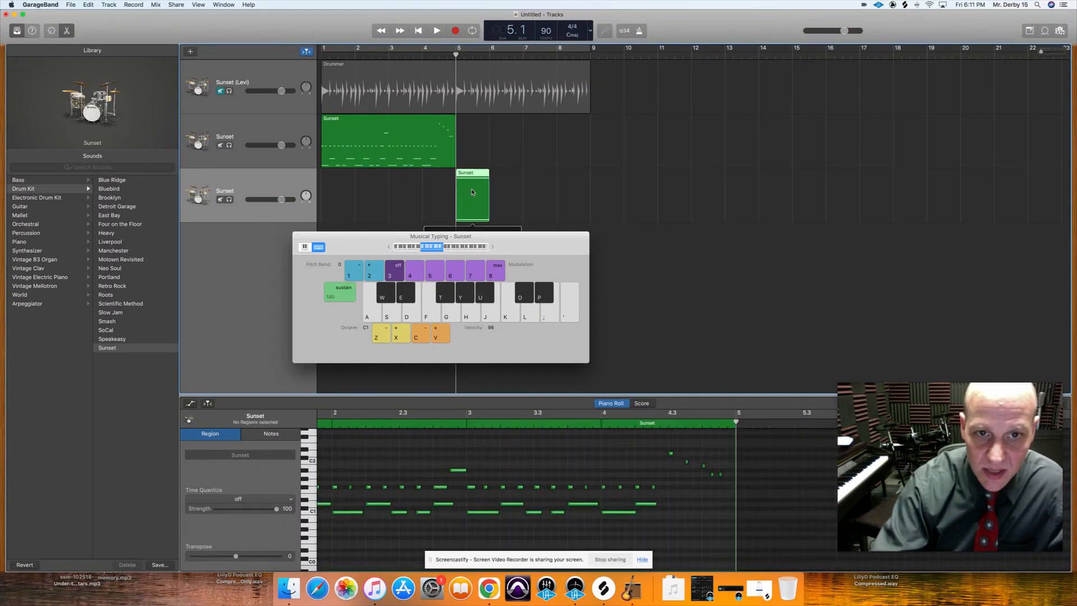
Loop the four-bar Sunset beat so that it extends to bar 17
click(392, 122)
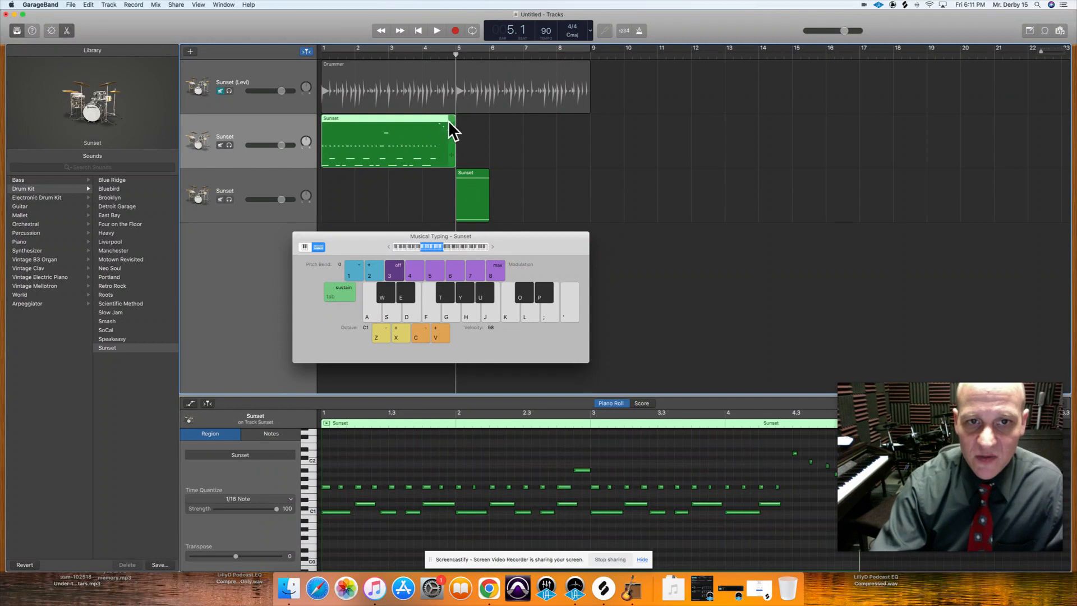
drag(452, 117, 589, 142)
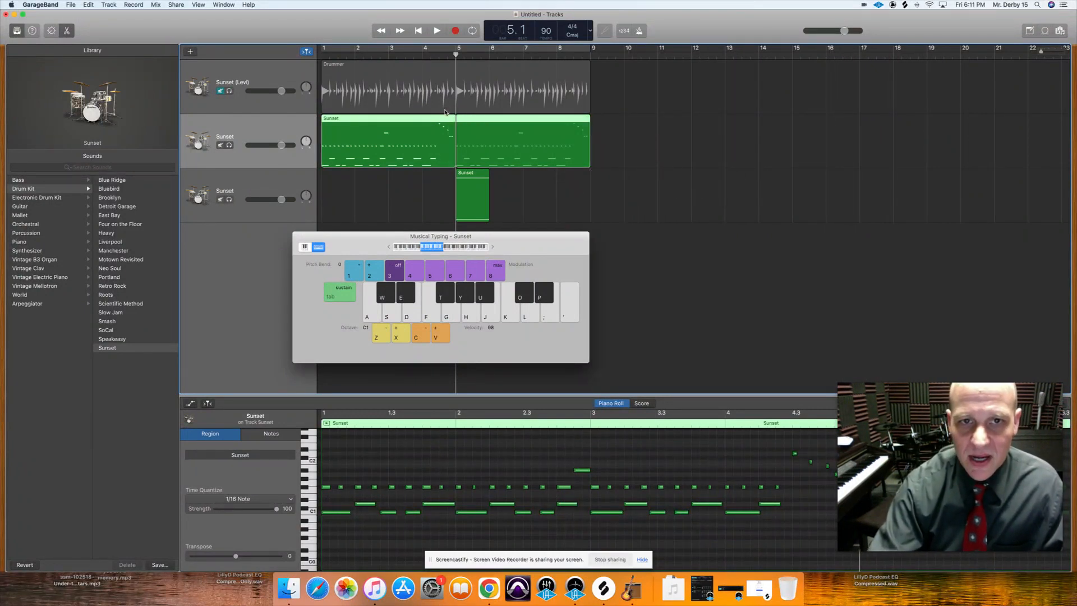
drag(587, 119, 859, 119)
Unmute the Sunset (Levi) drummer track and move its Drummer region to start at bar 17
click(220, 91)
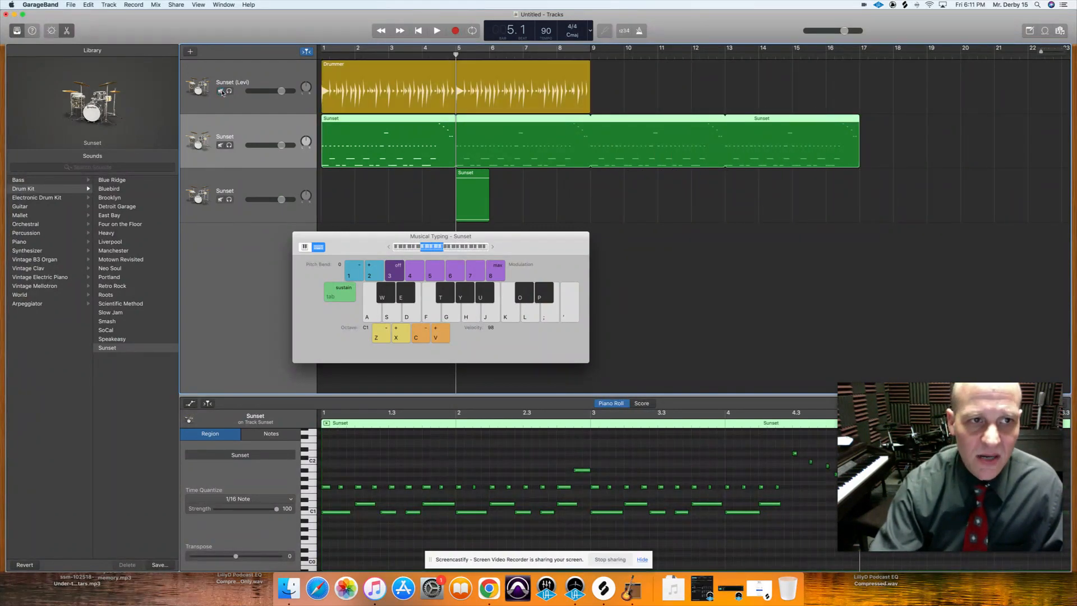
drag(422, 63, 961, 76)
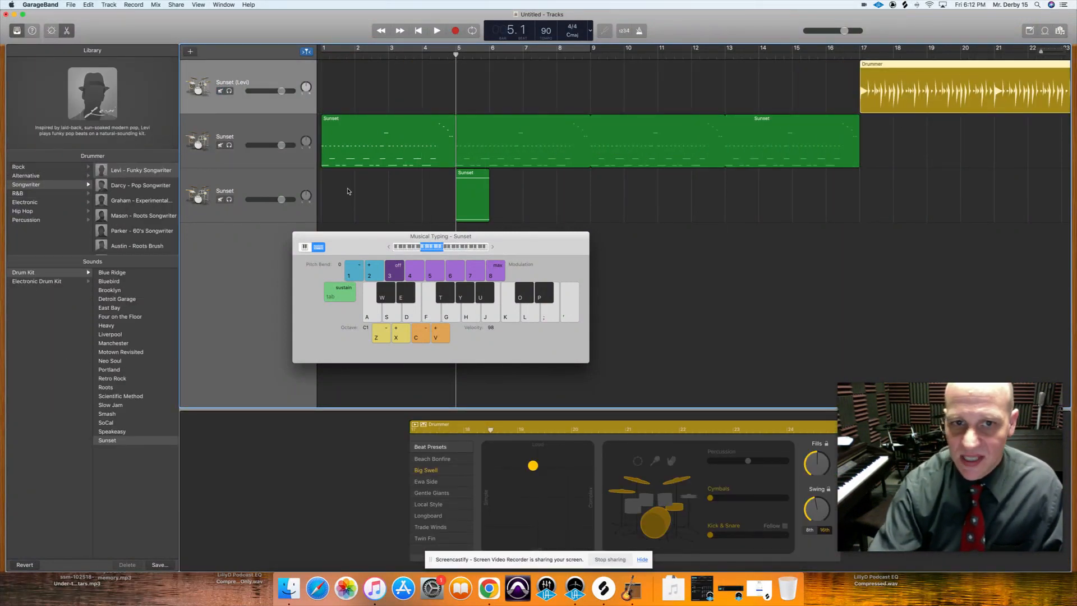
Paste a copy of the one-bar crash region at bar 9 on the duplicated Sunset track
click(466, 178)
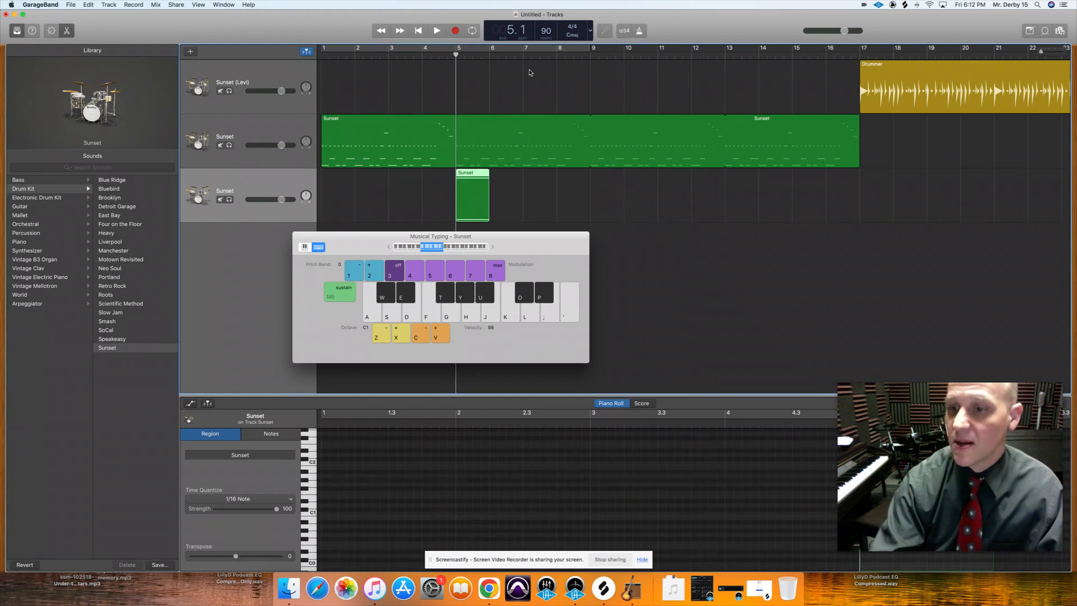
click(590, 56)
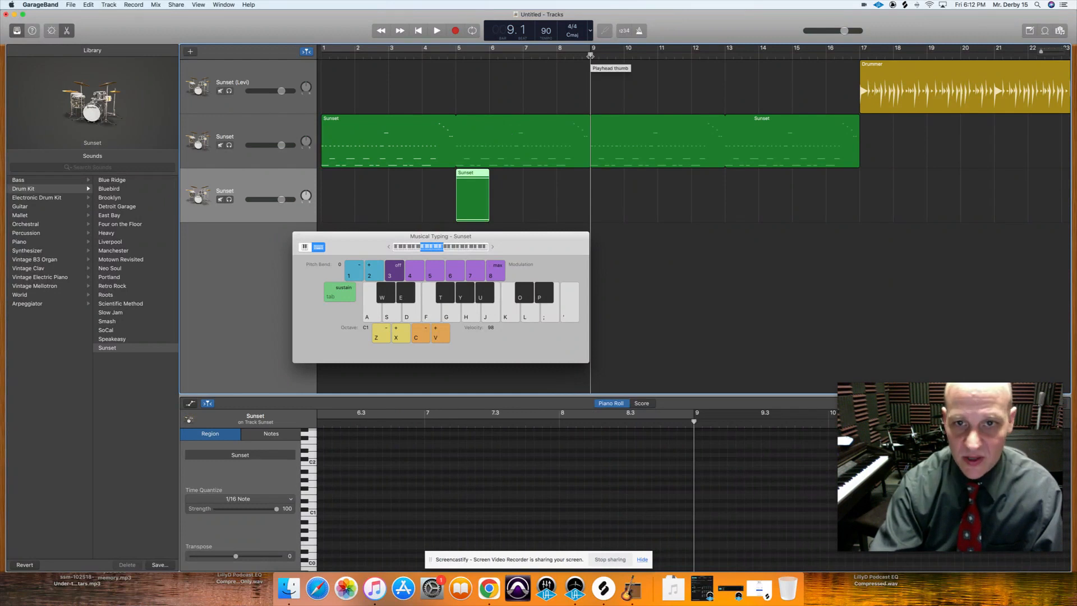
key(super+v)
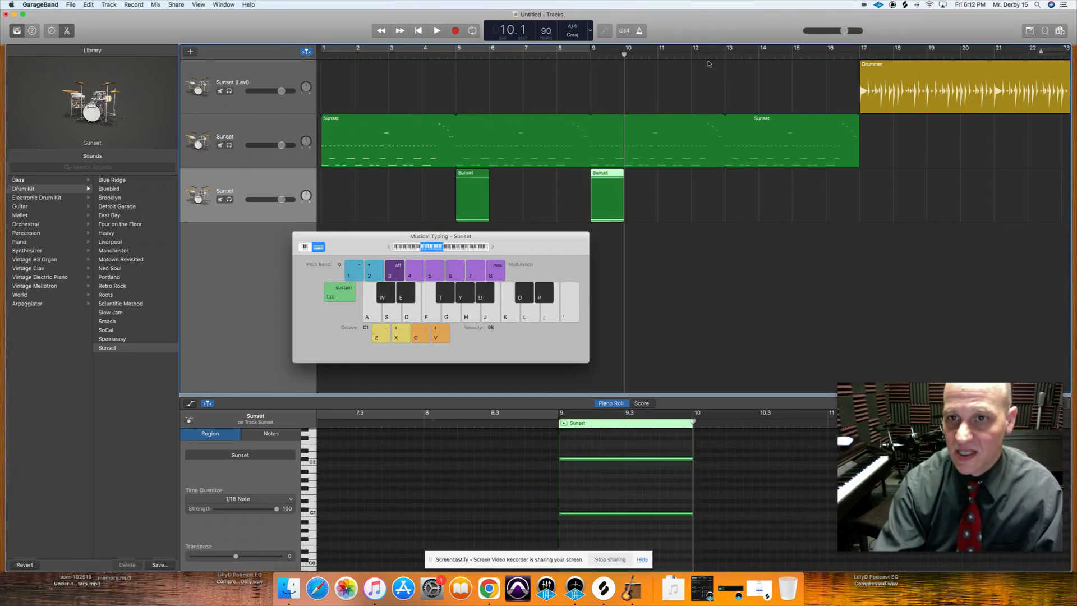
Paste copies of the one-bar crash region at bars 13 and 17 on the duplicated Sunset track
key(super+v)
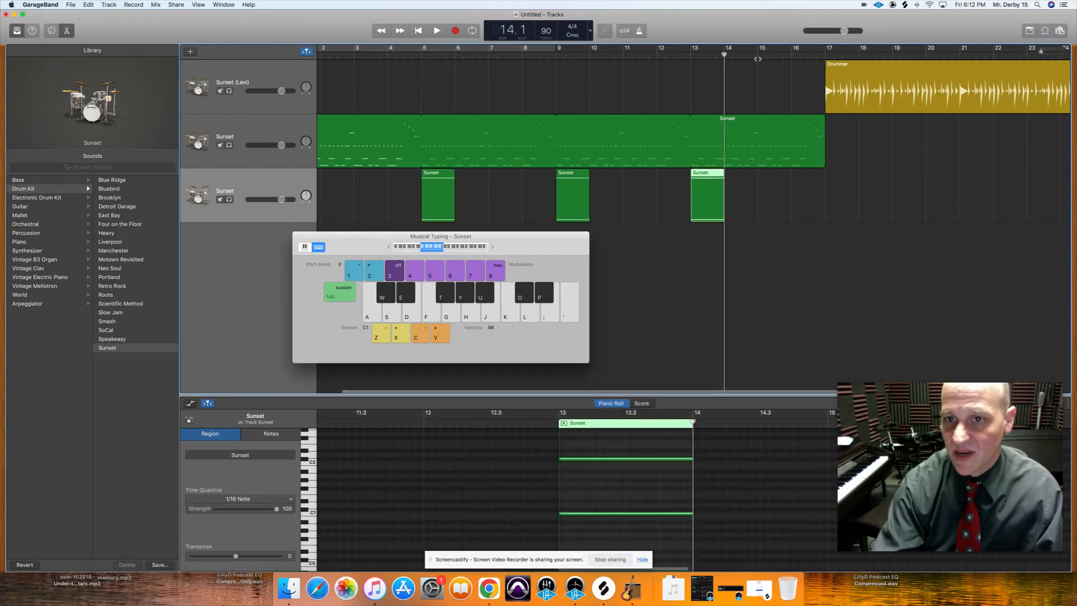
key(super+v)
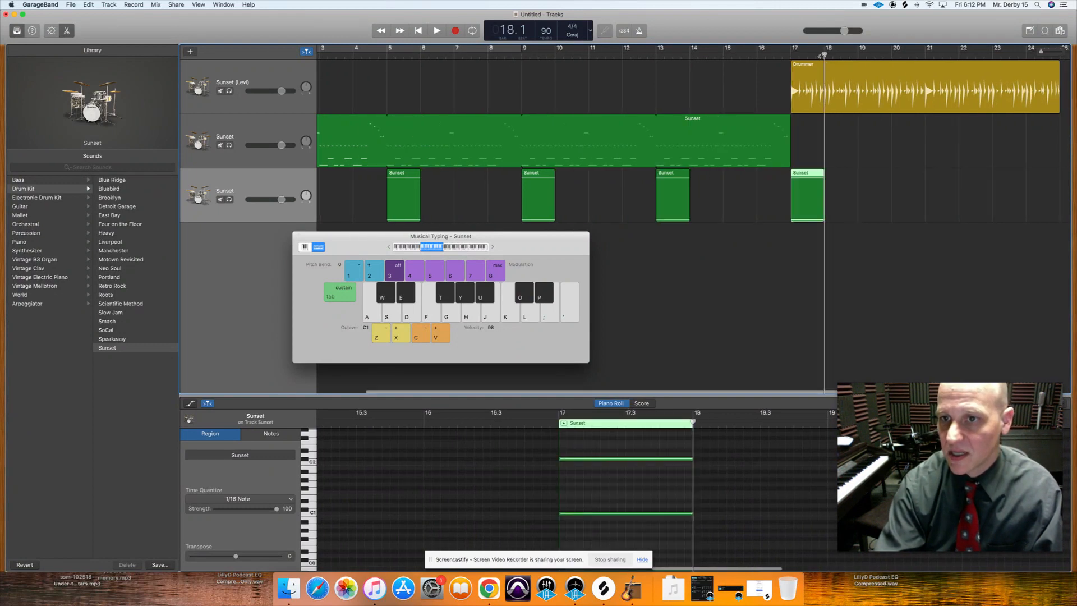
drag(1041, 53, 1020, 58)
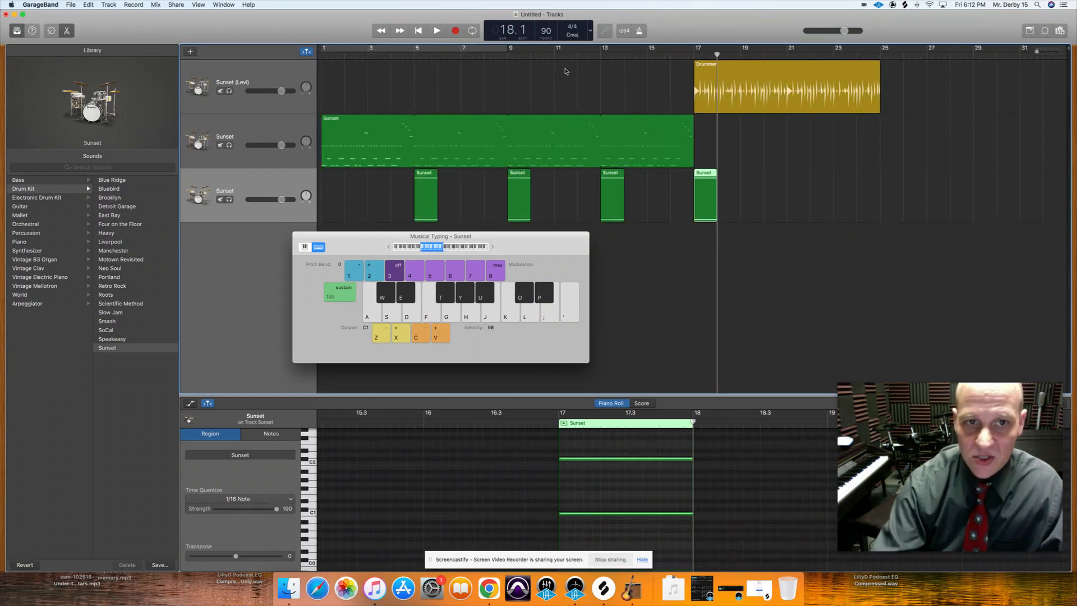
Play the arrangement briefly from bar 3, then play the transition from the recorded beat into the drummer region at bar 17
click(368, 56)
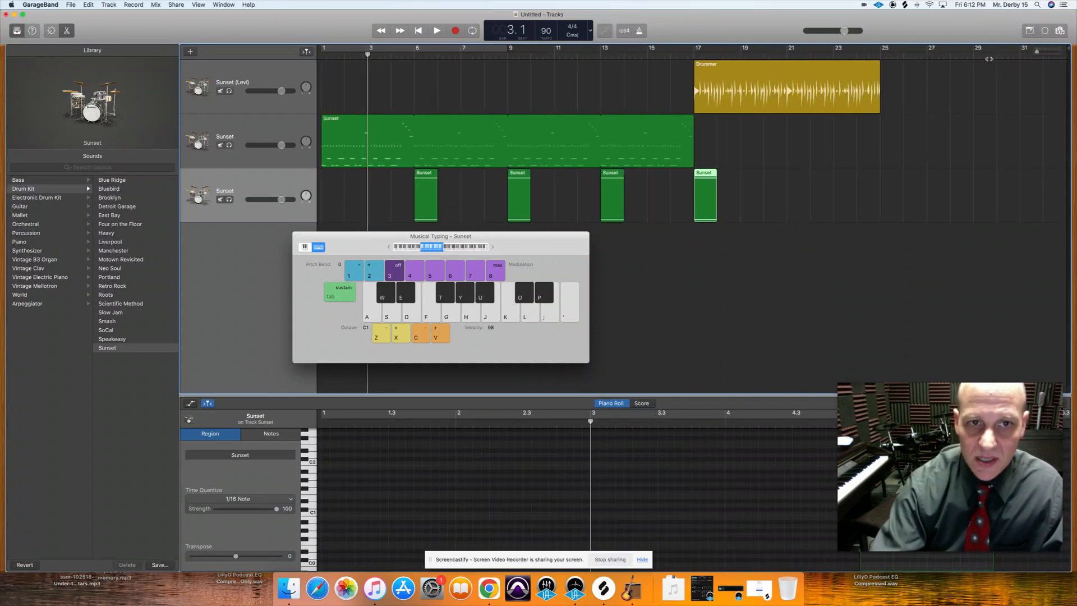
key(space)
key(space)
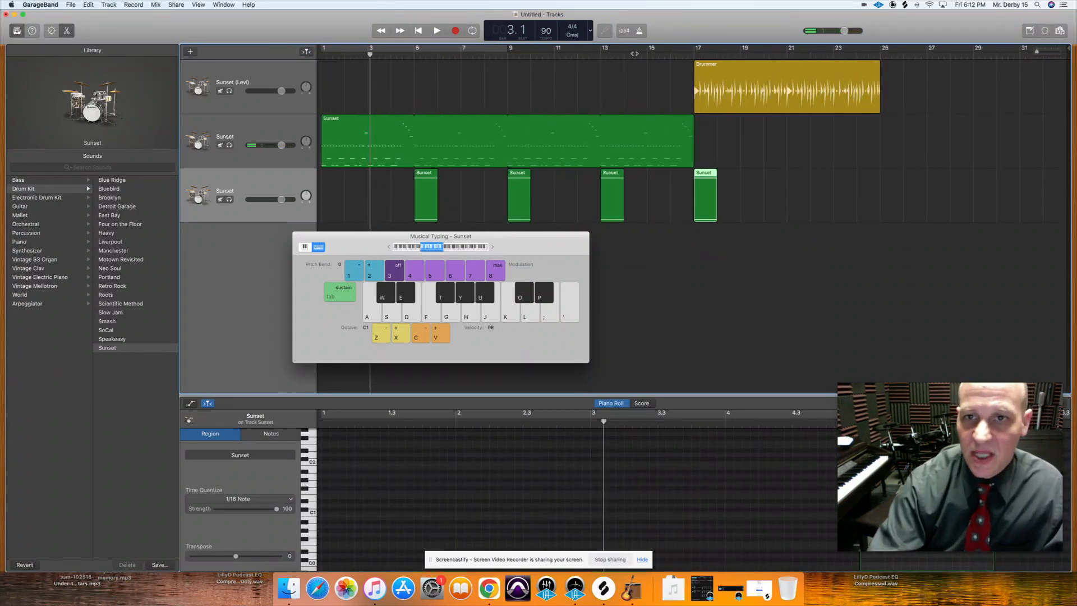
click(636, 54)
key(space)
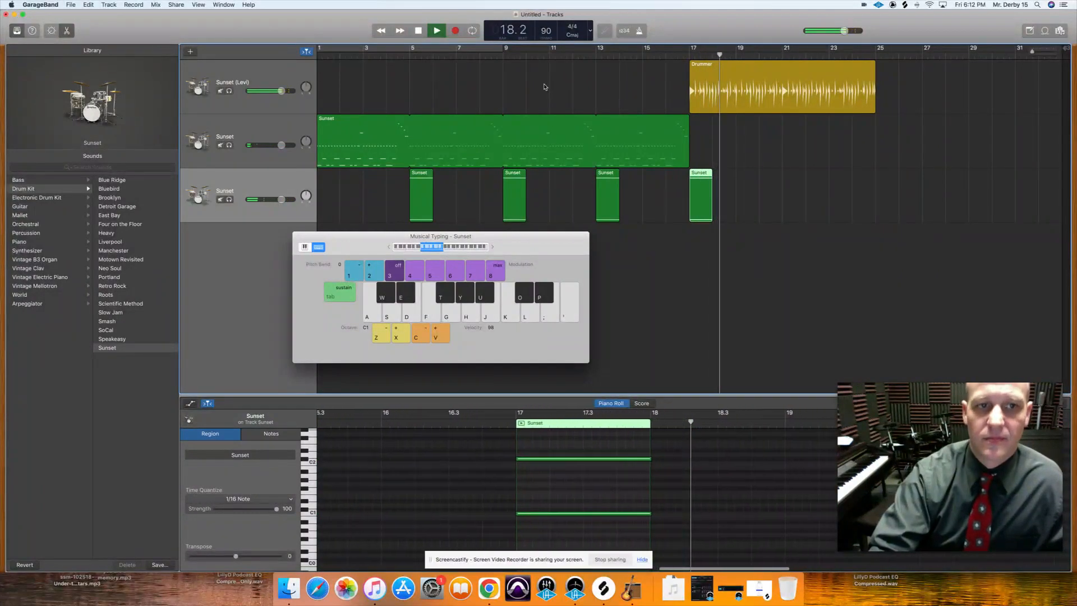
Raise the Sunset (Levi) track's volume and slightly lower the looped Sunset beat track's volume while replaying the transition at bar 17
drag(281, 90, 288, 90)
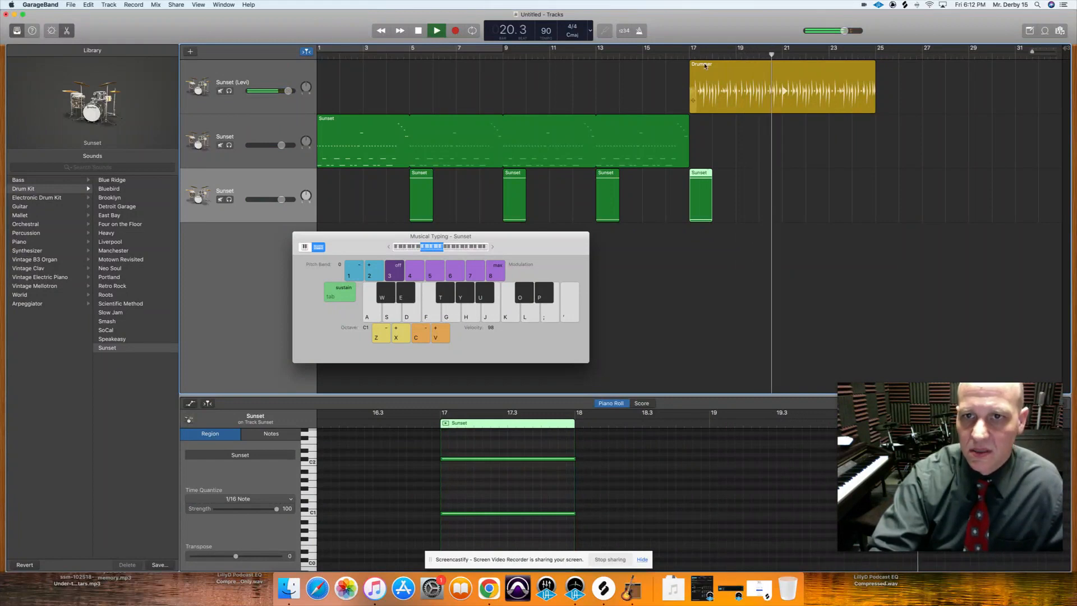
click(663, 55)
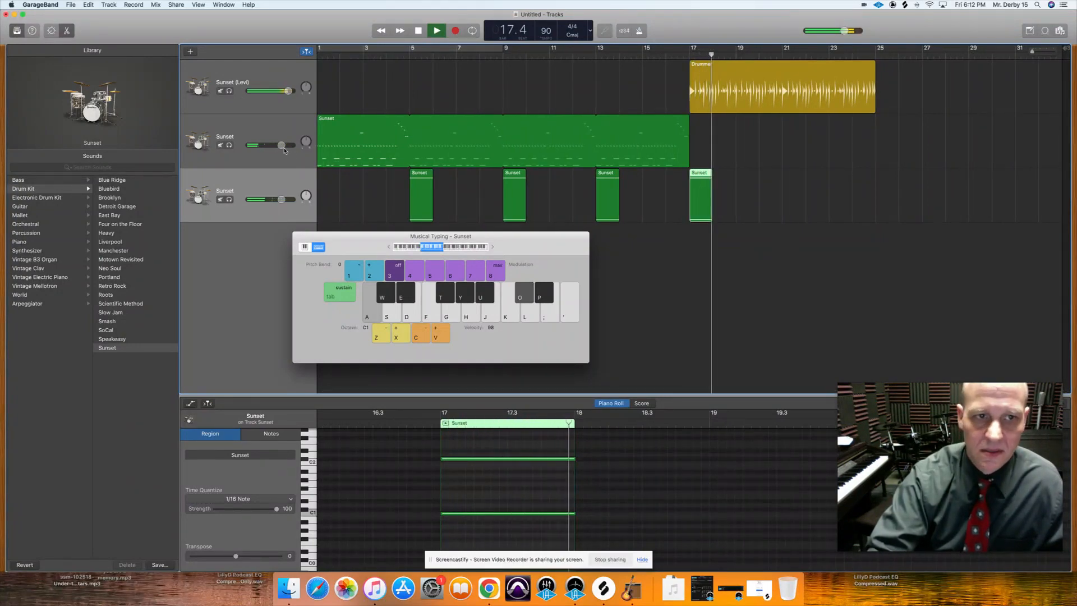
drag(281, 144, 279, 145)
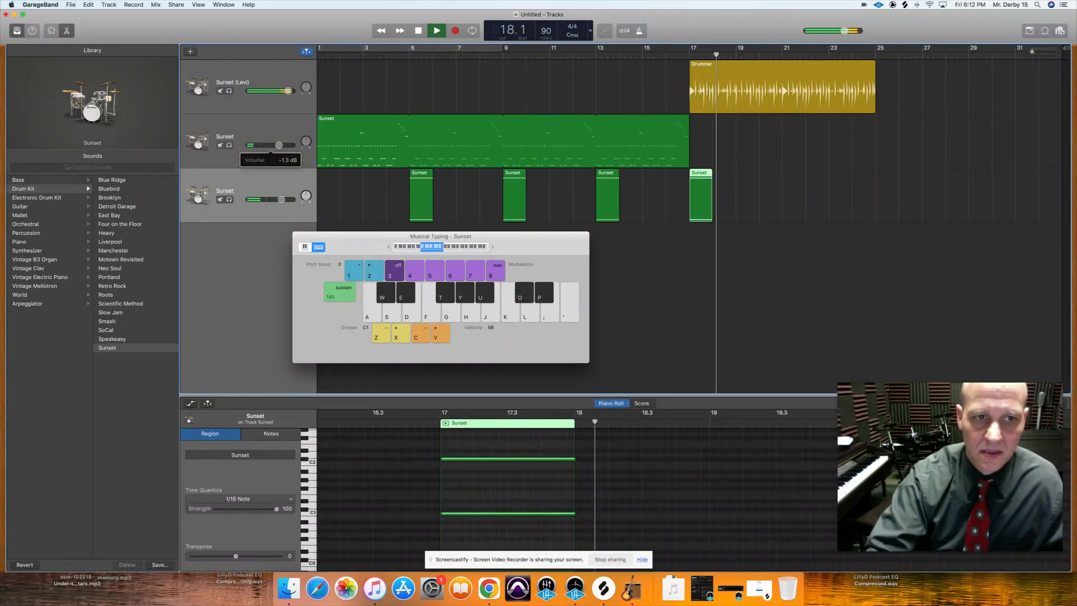
click(662, 54)
key(space)
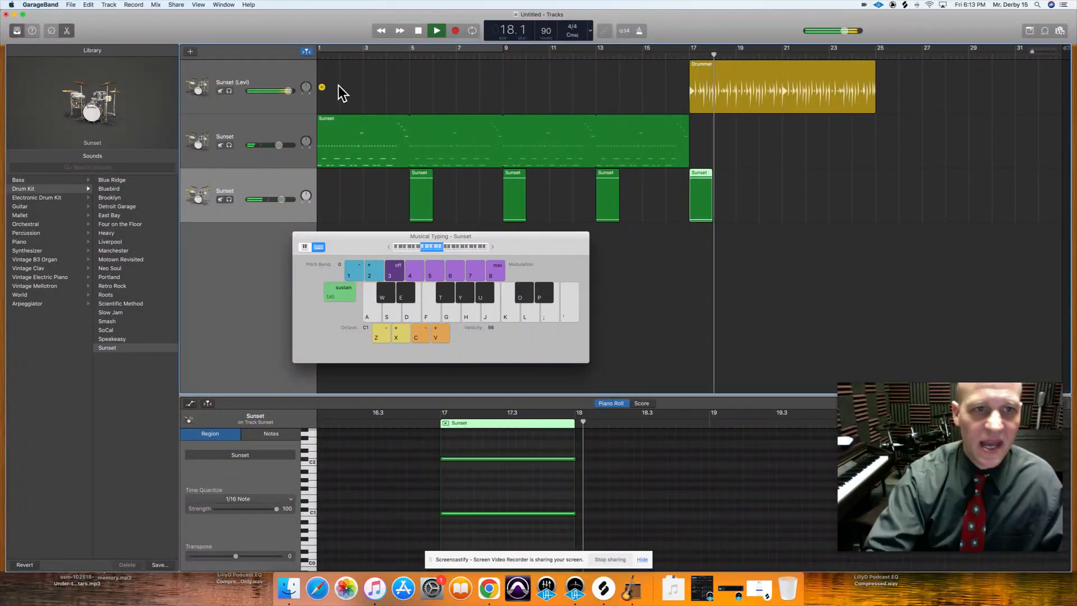
key(space)
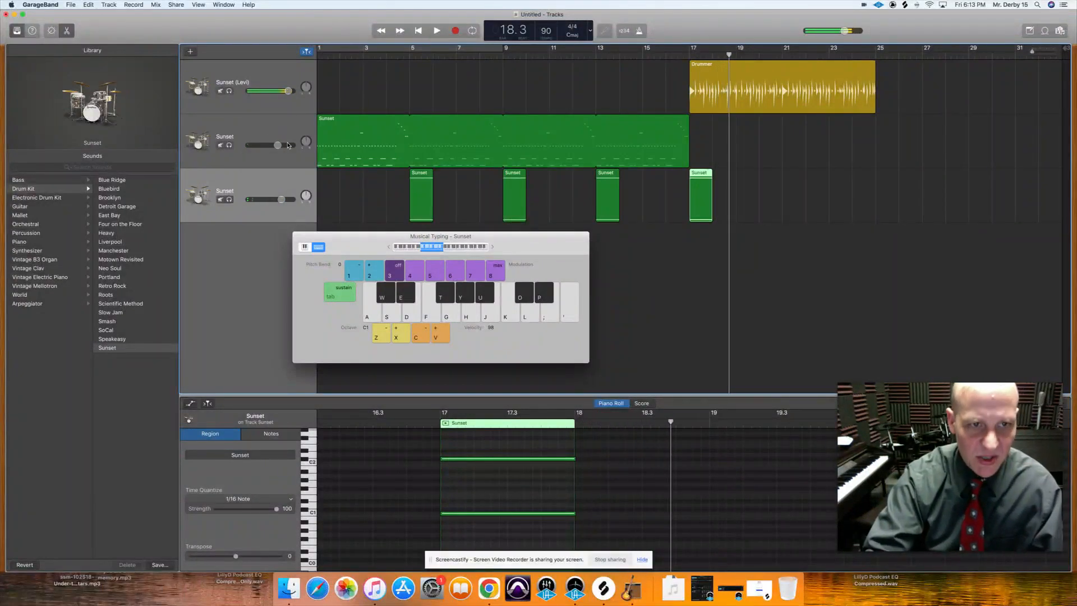
drag(278, 147, 276, 146)
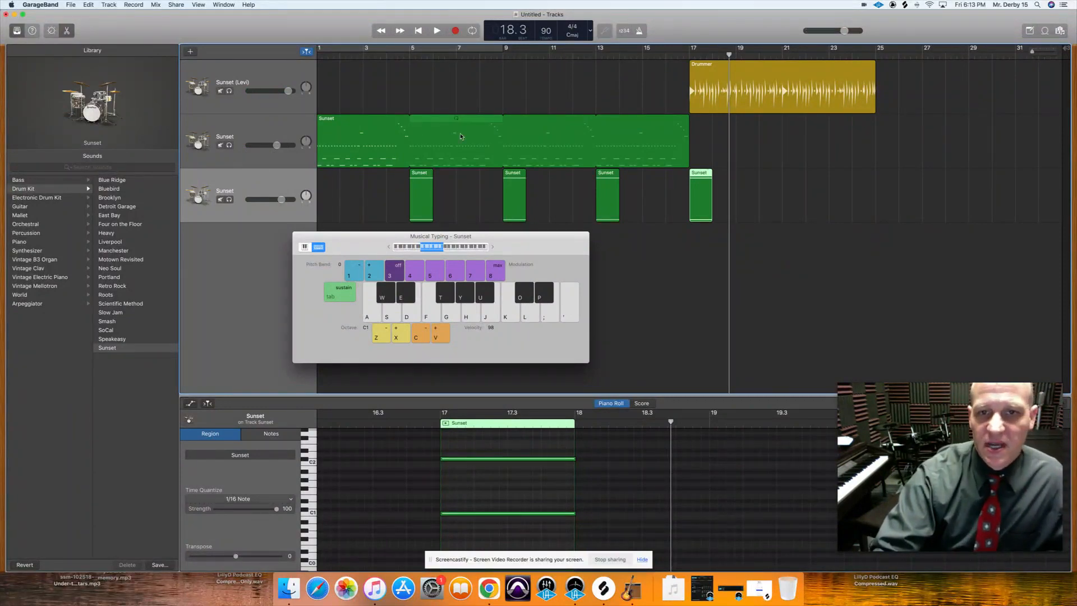
Return the playhead to the start and save the project as SAMPLE 2.10.23 in the GarageBand folder
click(417, 31)
click(71, 4)
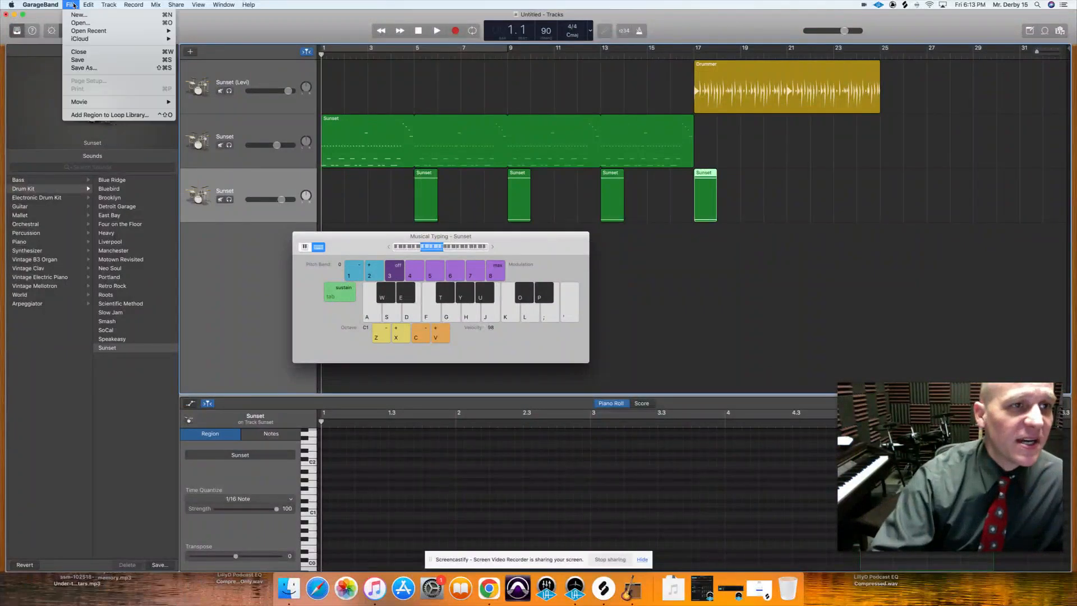
click(86, 68)
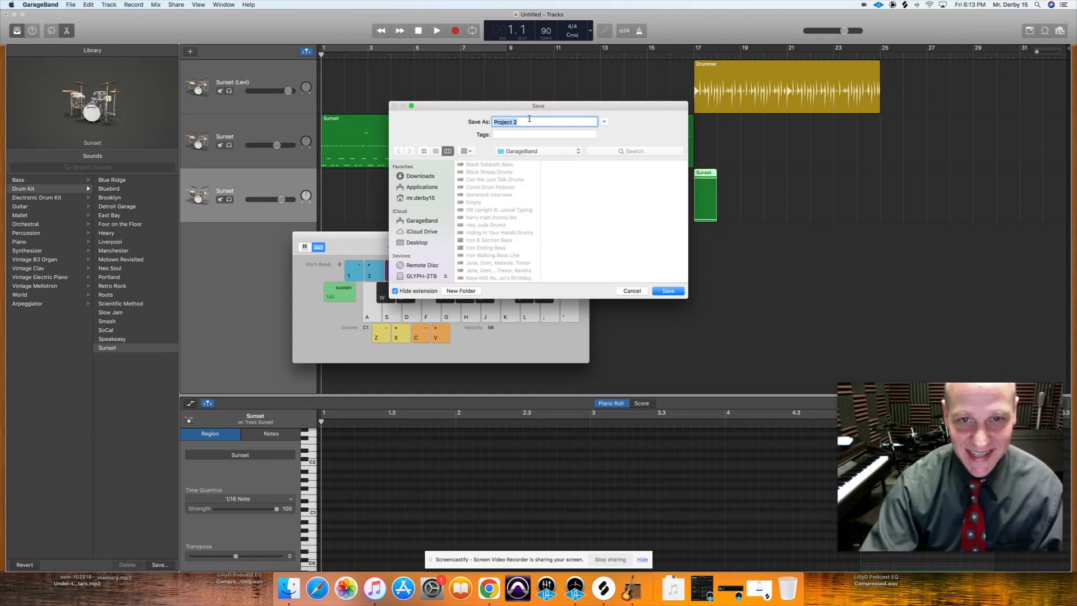
text(SAMPLE 2.10.23)
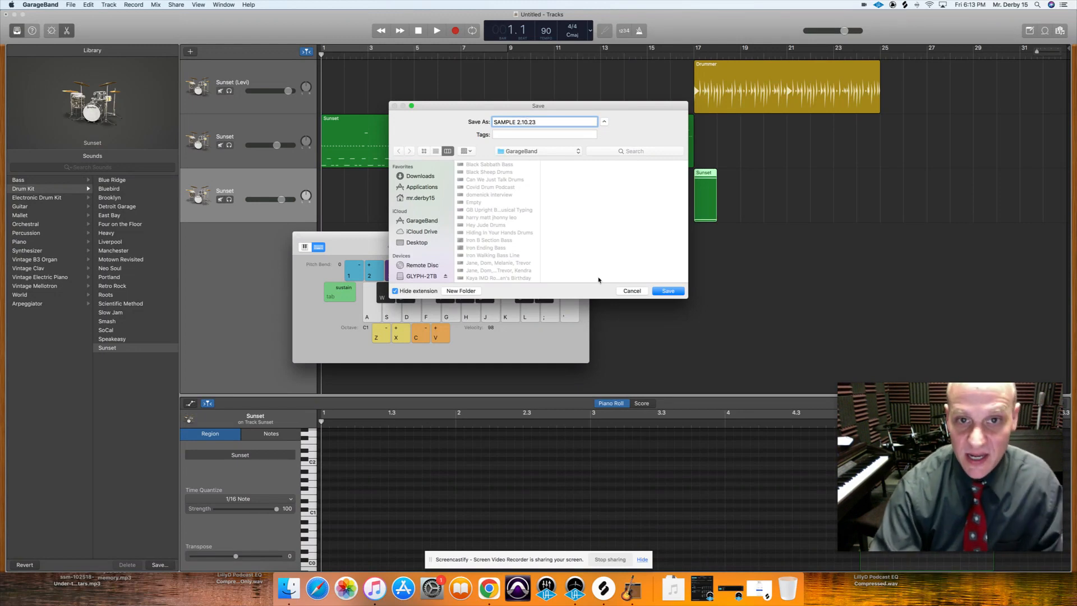
click(671, 292)
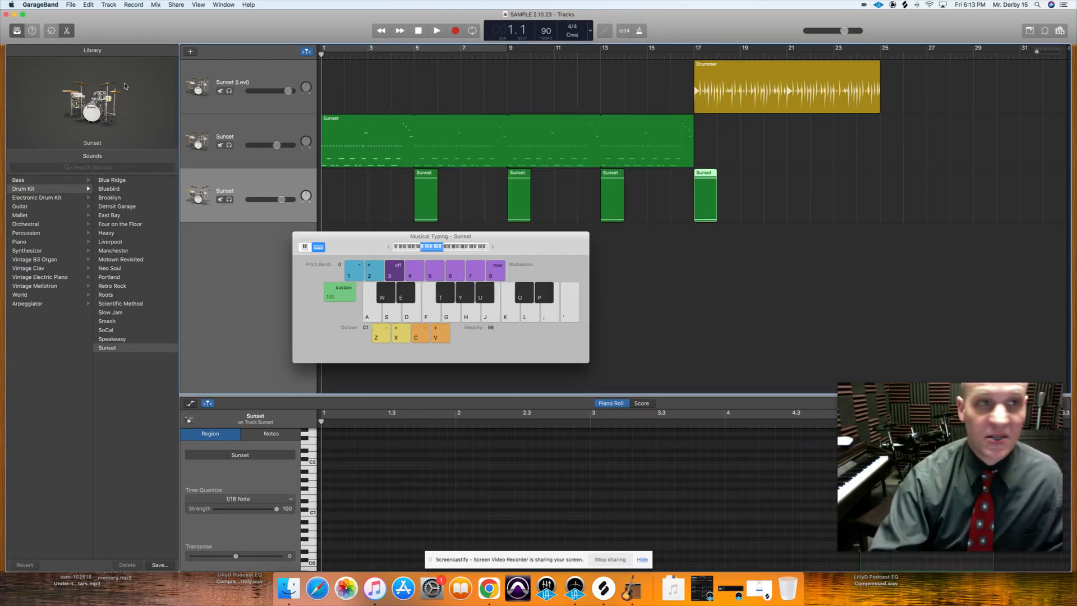
Close the project and quit GarageBand
click(71, 6)
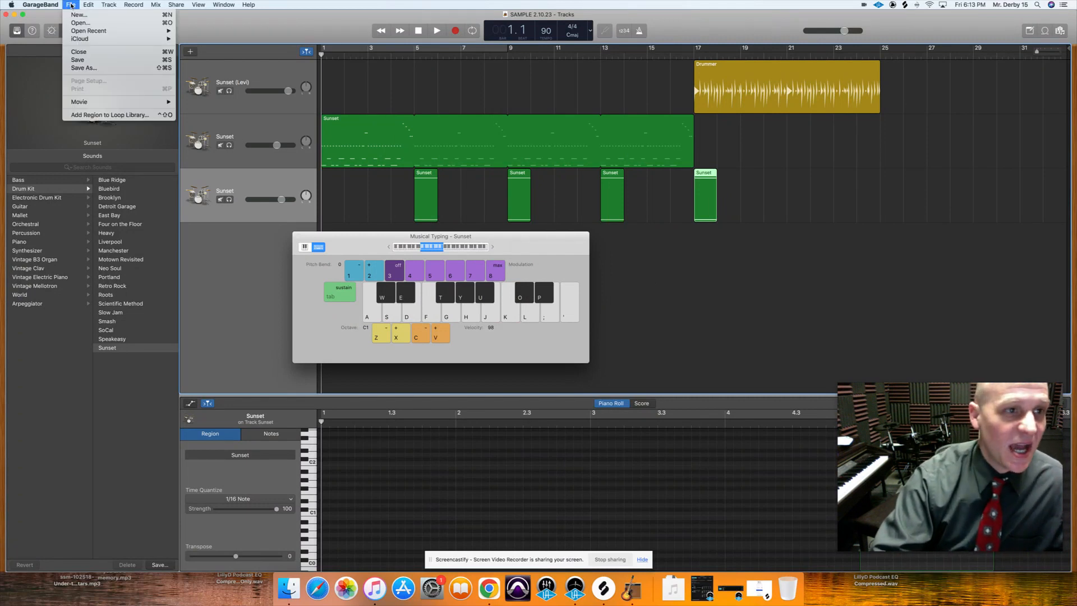
click(81, 53)
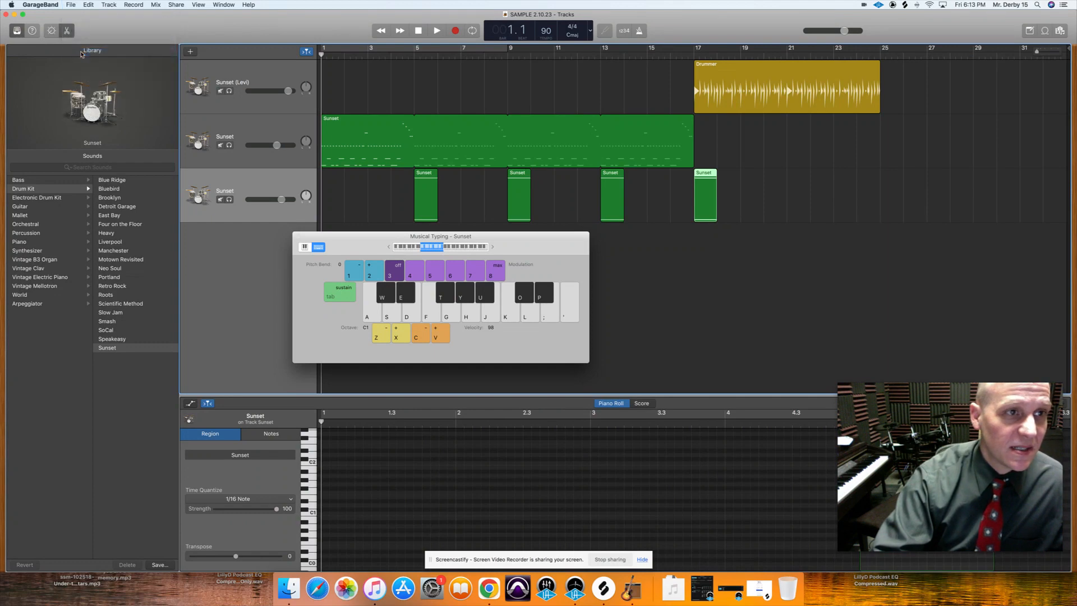
click(53, 5)
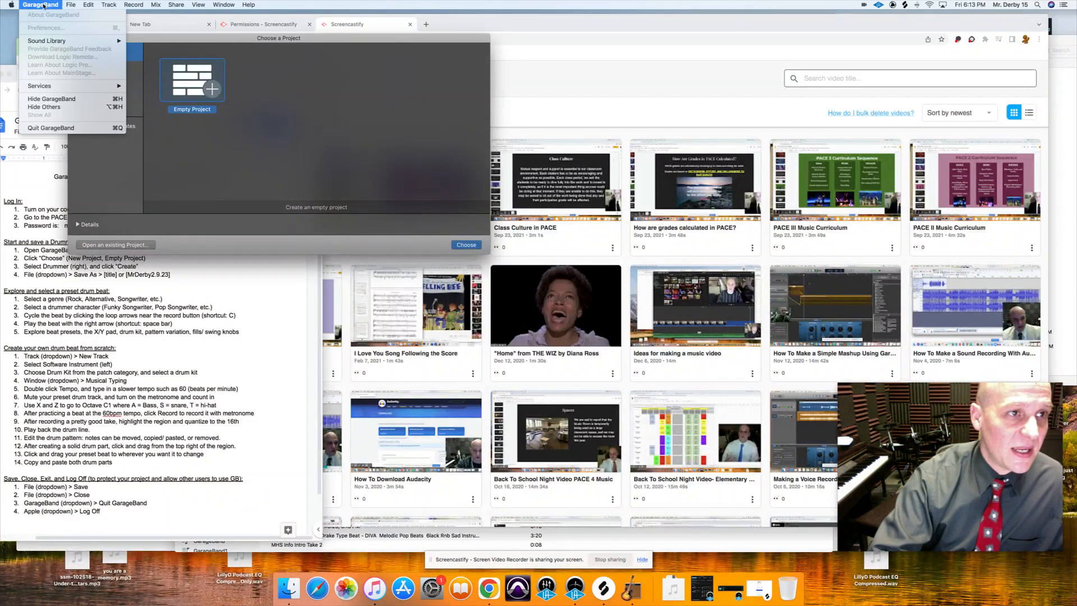
click(59, 128)
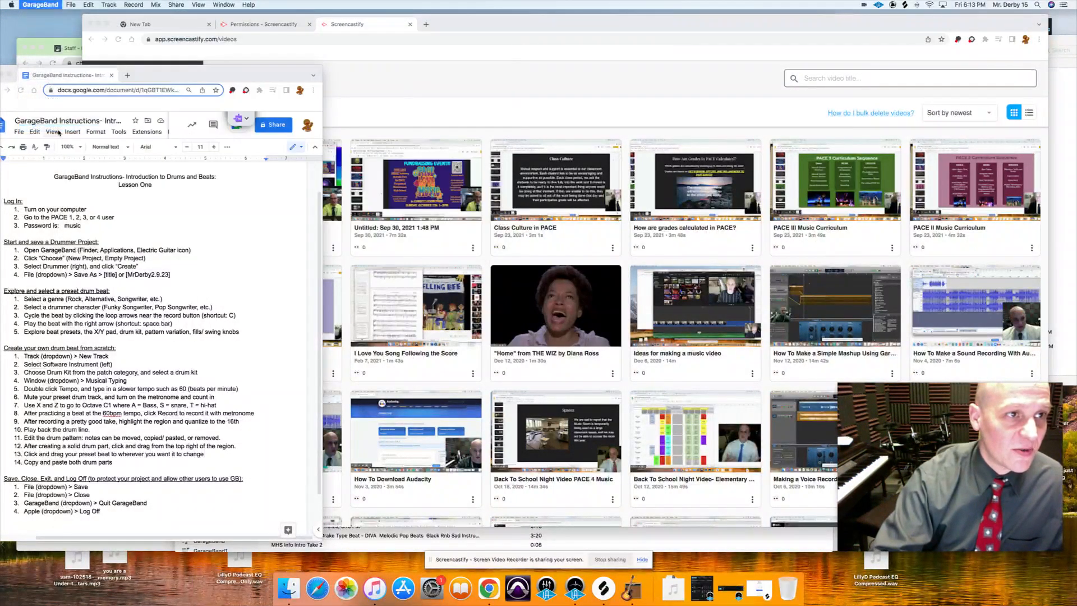
Request to log out of the Mac user account, then bring the Screencastify videos window to the front
click(11, 4)
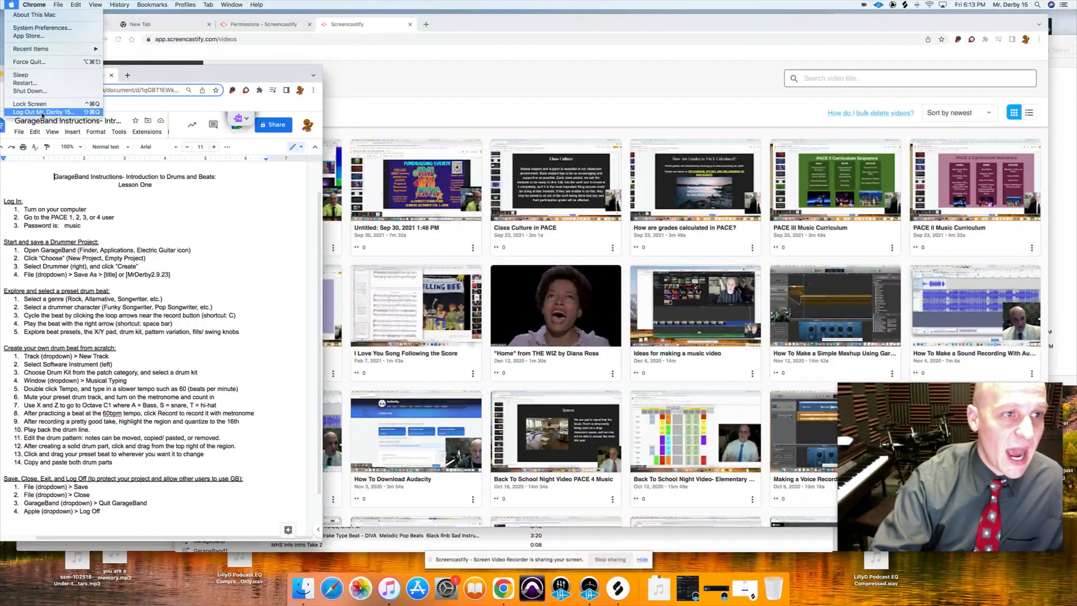
click(42, 113)
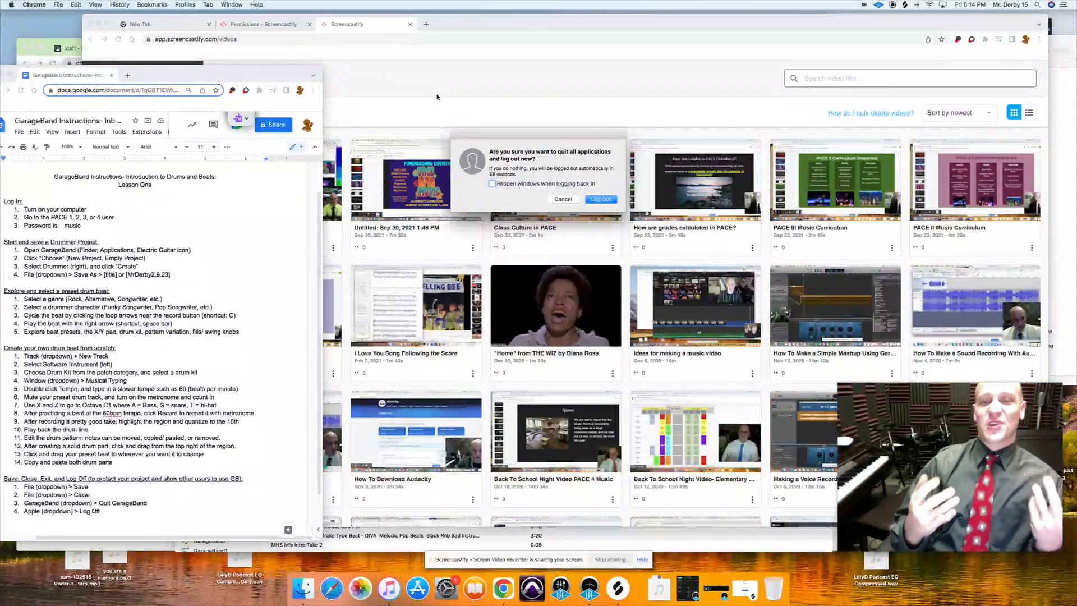
click(598, 57)
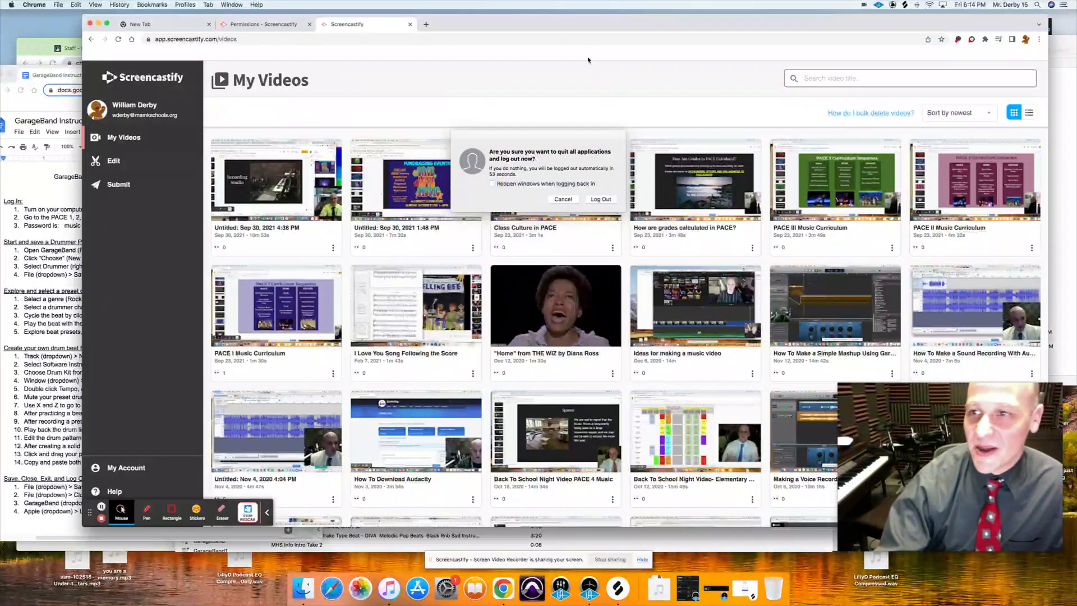